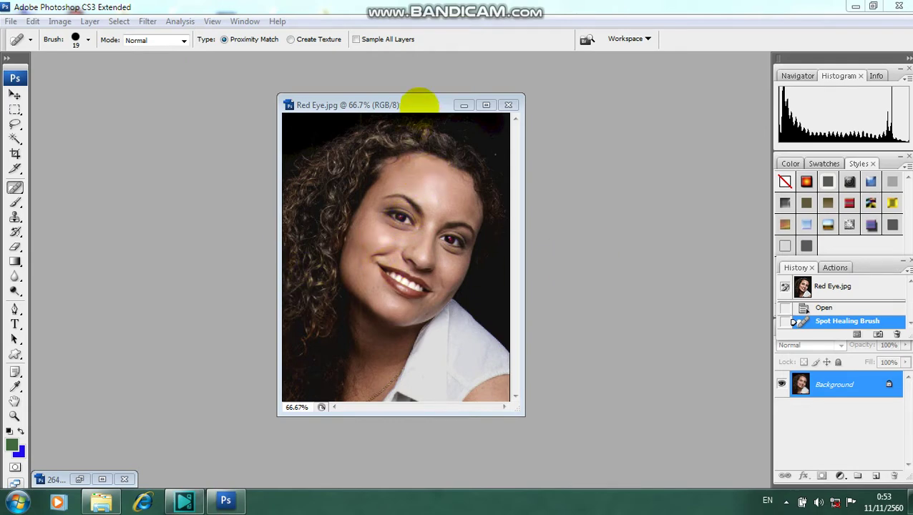
Maximize the photo window, zoom to about 170% on the face, and show the healing tools flyout.
drag(418, 104, 416, 97)
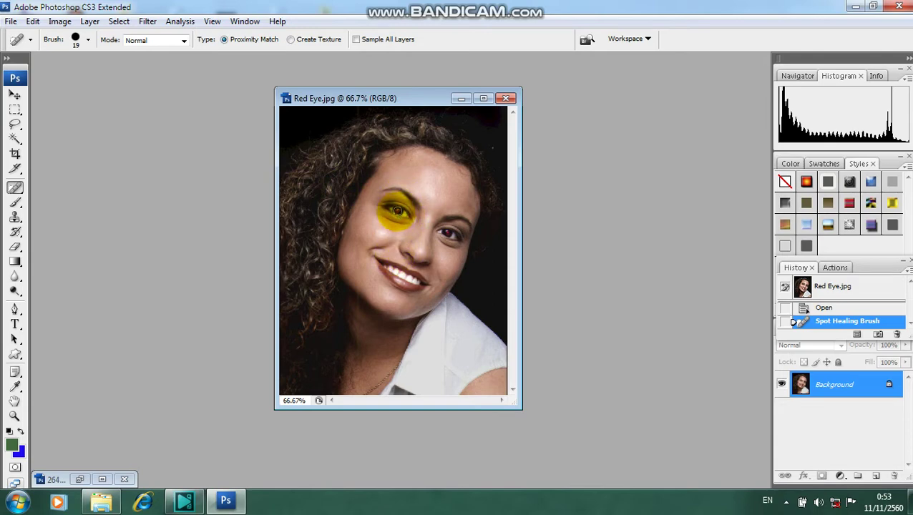
click(396, 211)
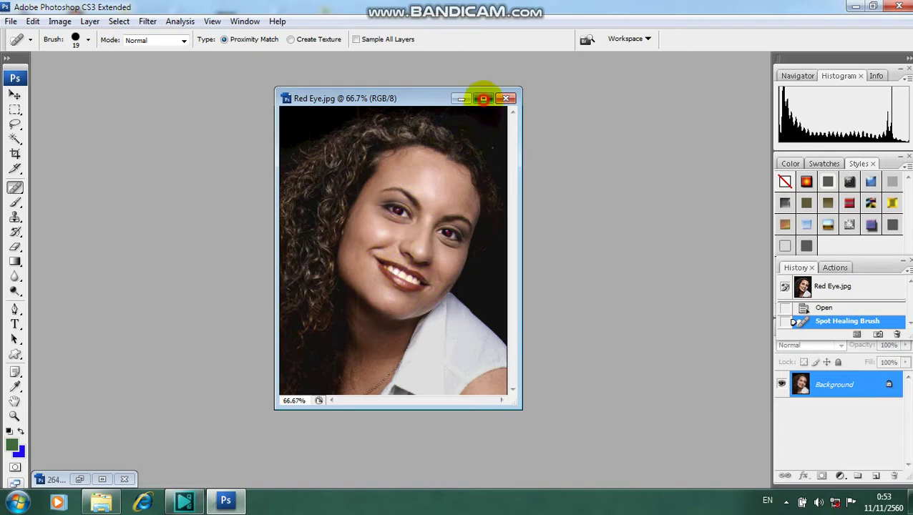
click(483, 98)
scroll(422, 268, up, 1)
scroll(414, 276, up, 2)
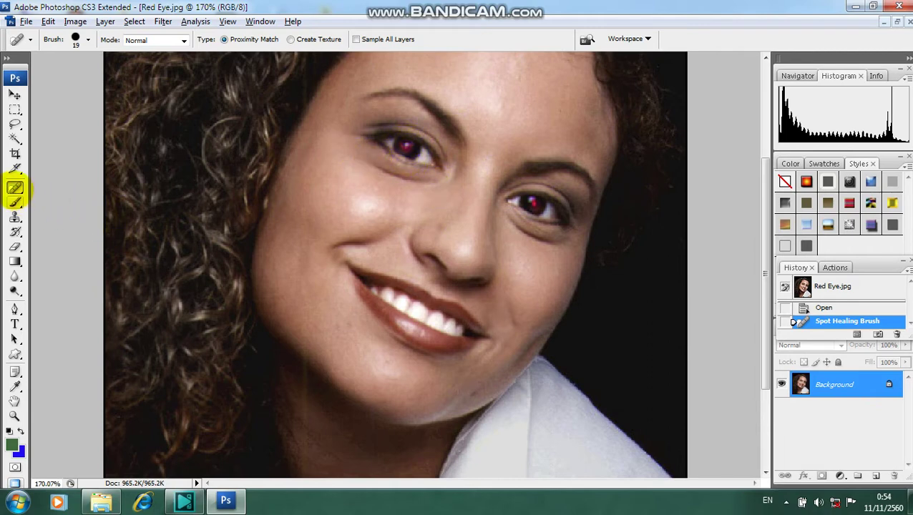
right_click(16, 188)
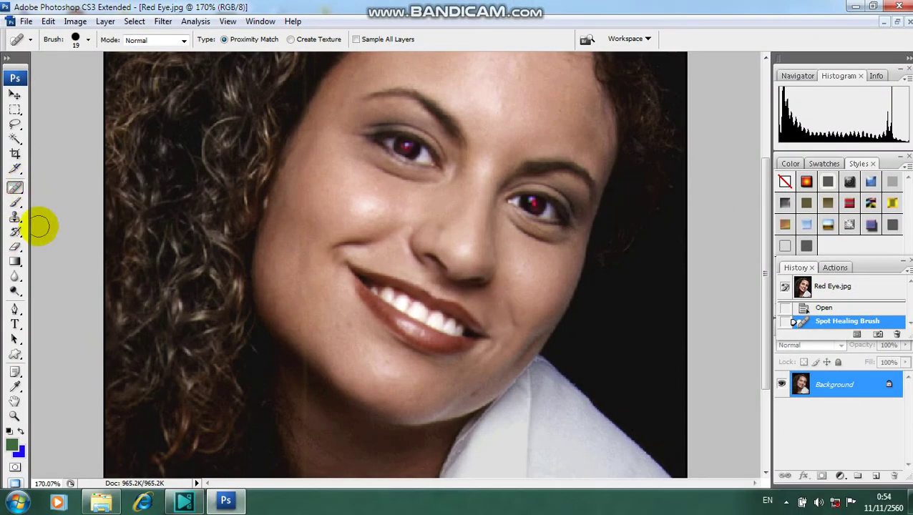
click(15, 188)
Darken the left pupil with repeated Red Eye Tool clicks, then fix the right pupil.
click(56, 224)
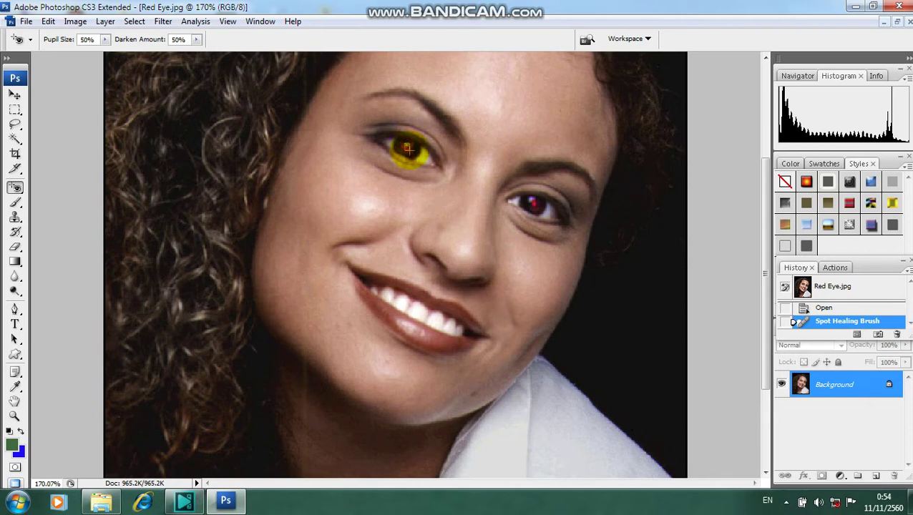
click(407, 148)
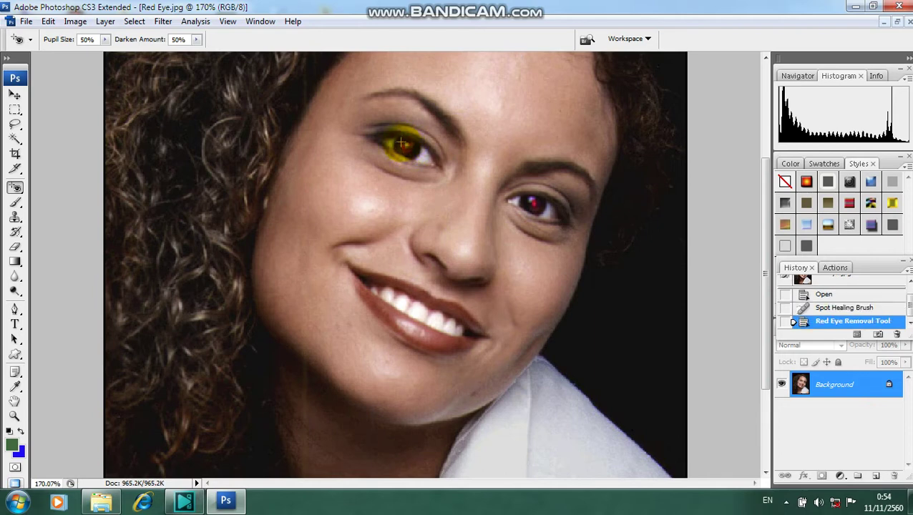
click(404, 145)
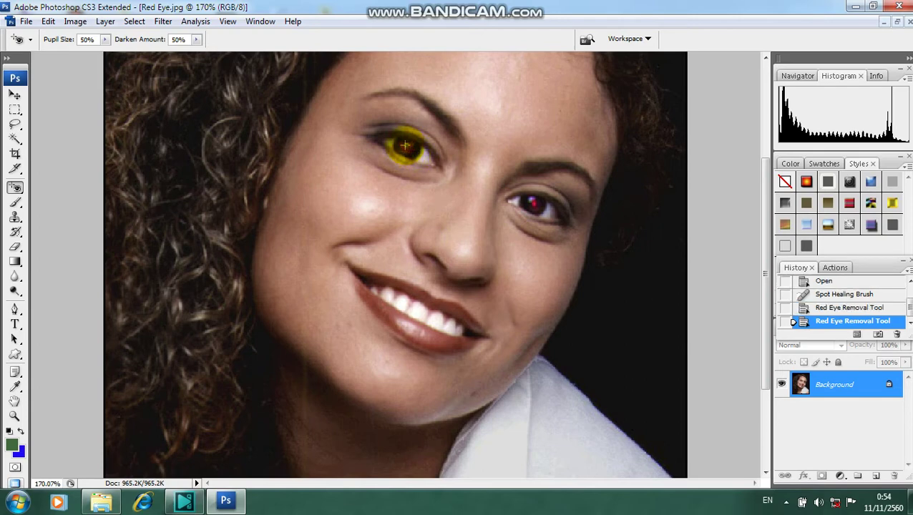
click(411, 149)
click(399, 146)
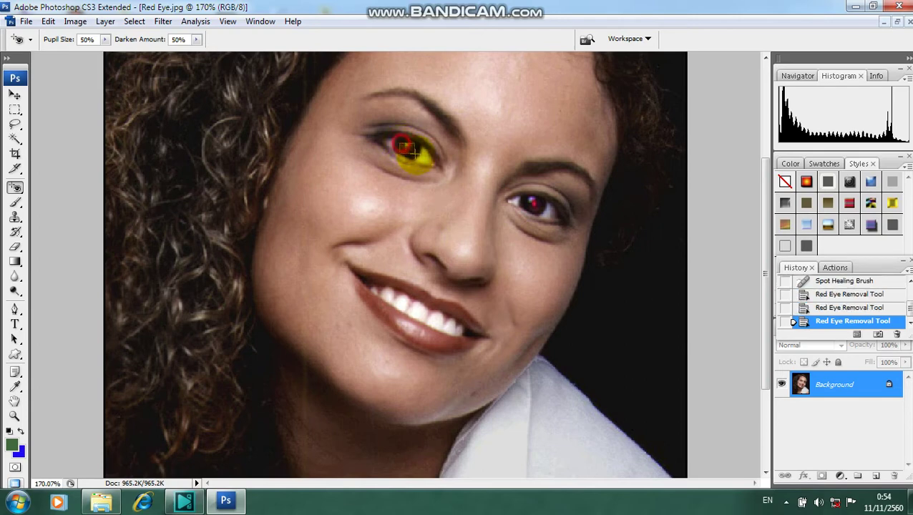
click(407, 147)
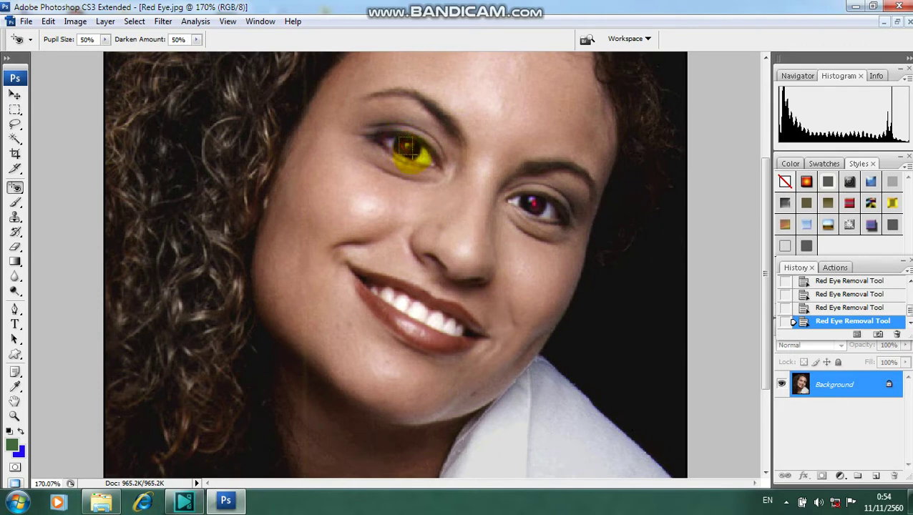
click(397, 138)
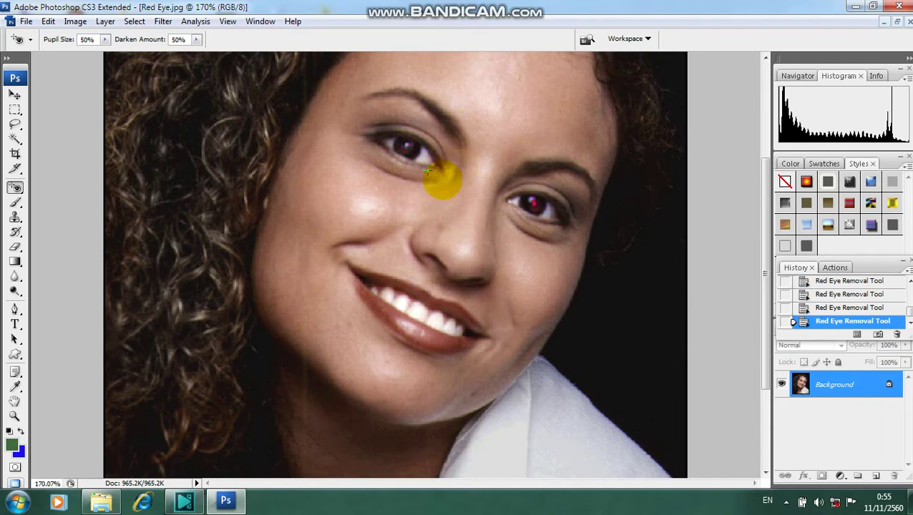
click(530, 199)
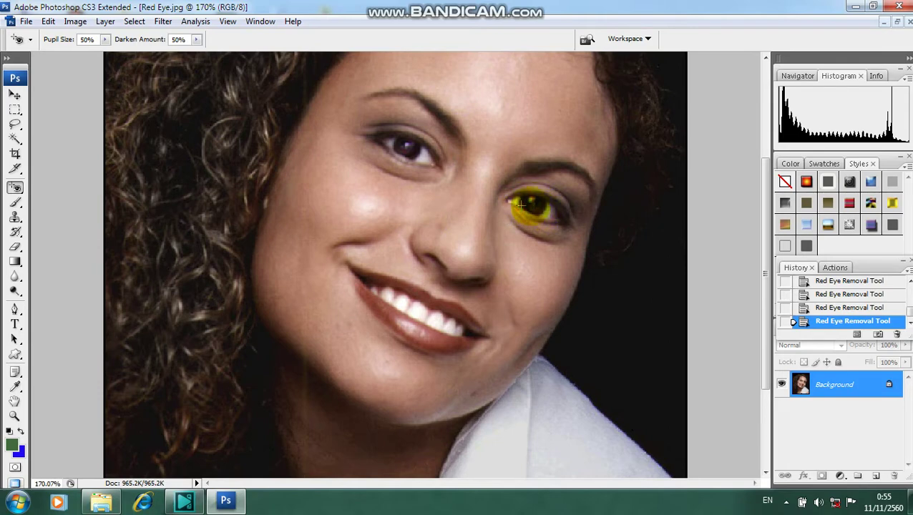
Fit the portrait on screen, then zoom to about 228% and scroll down to the mouth.
key(ctrl+0)
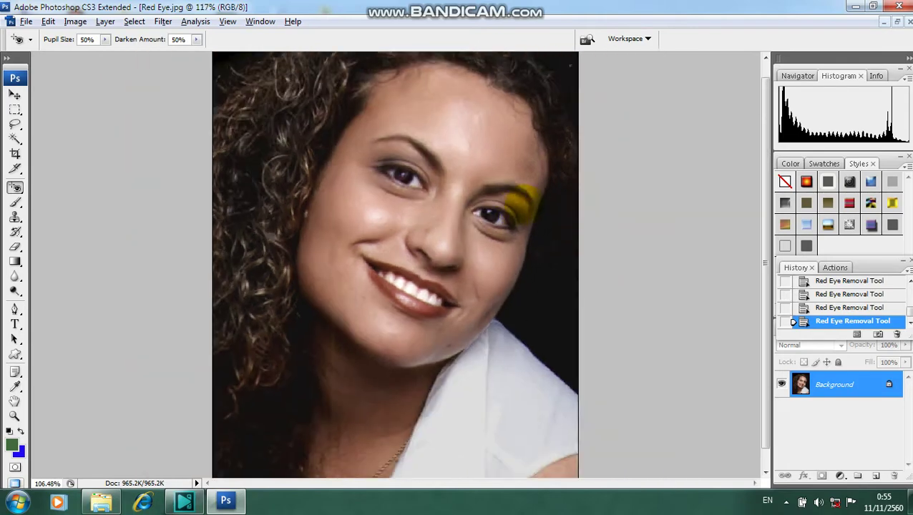
click(487, 243)
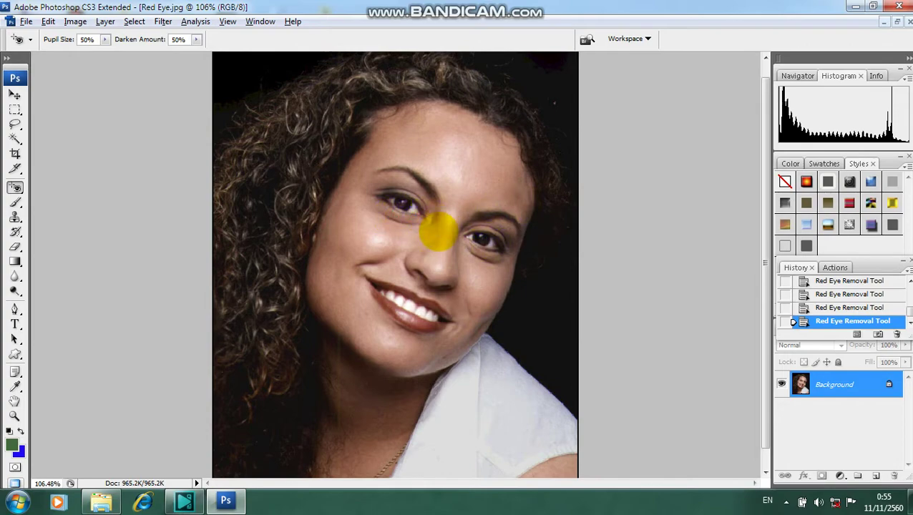
scroll(429, 228, up, 2)
scroll(438, 238, up, 2)
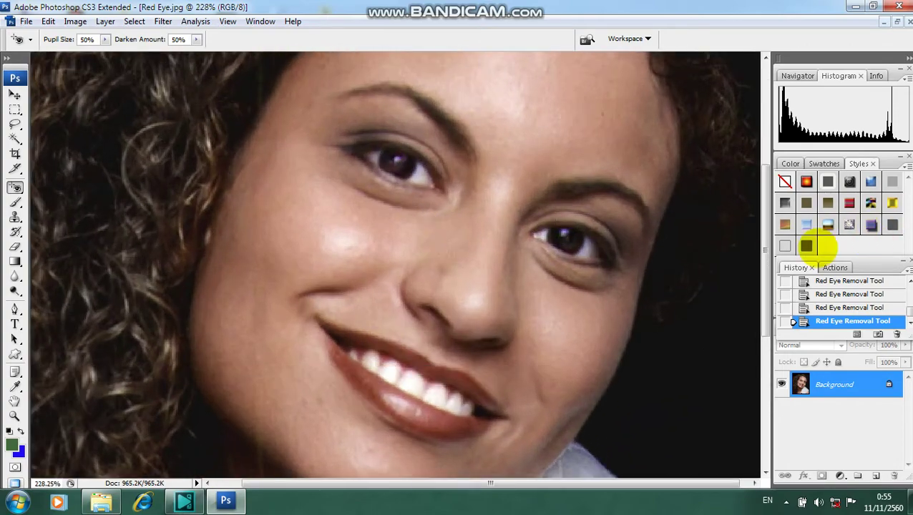
drag(765, 241, 765, 309)
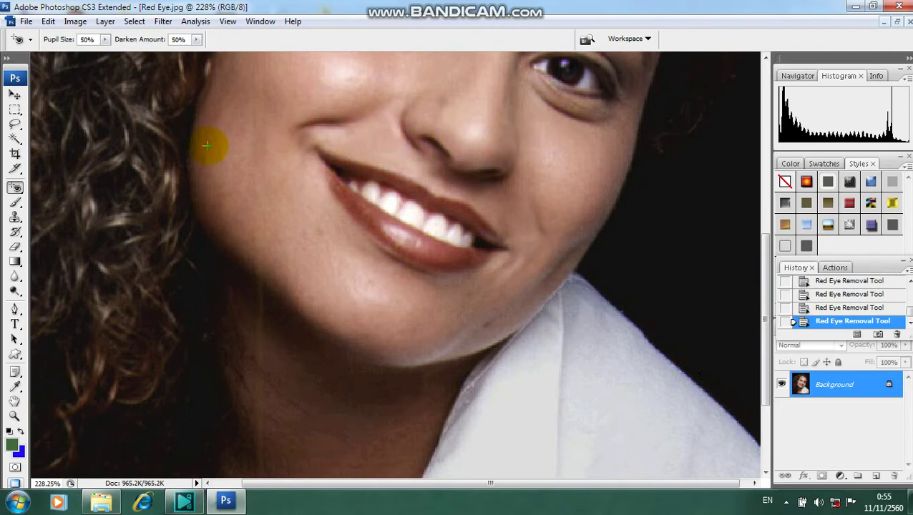
click(14, 94)
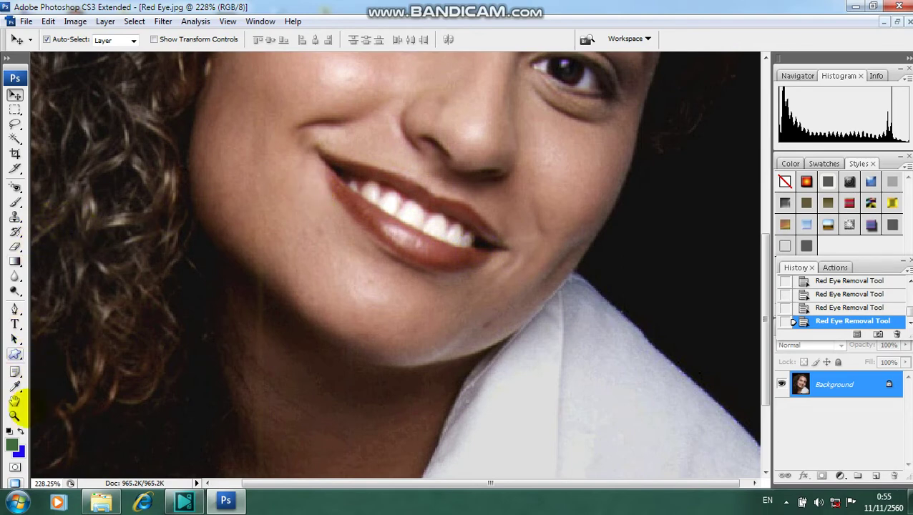
Choose the Pen Tool from its flyout and zoom to about 368% on the lips.
click(15, 353)
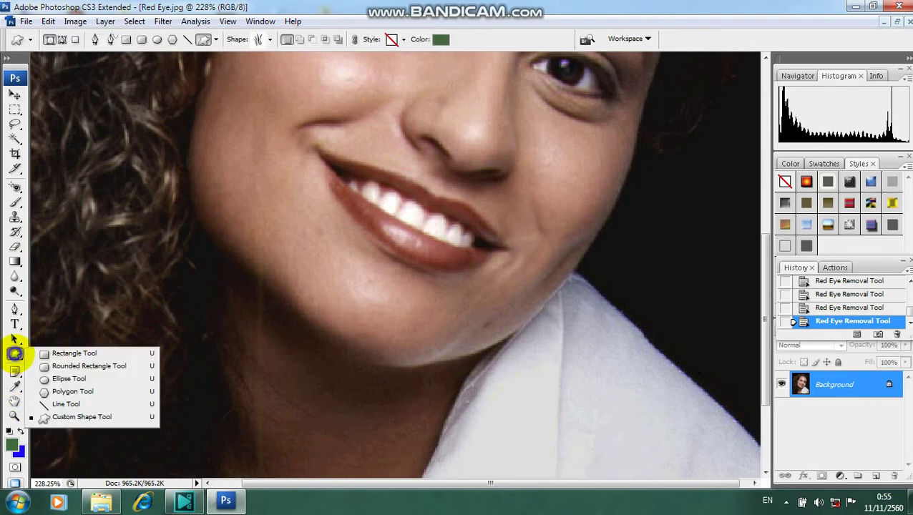
click(15, 338)
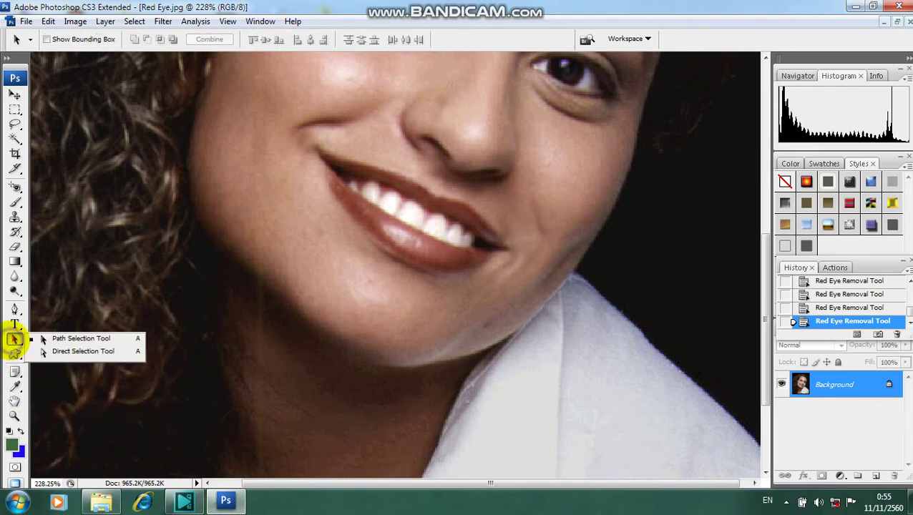
click(15, 323)
click(15, 309)
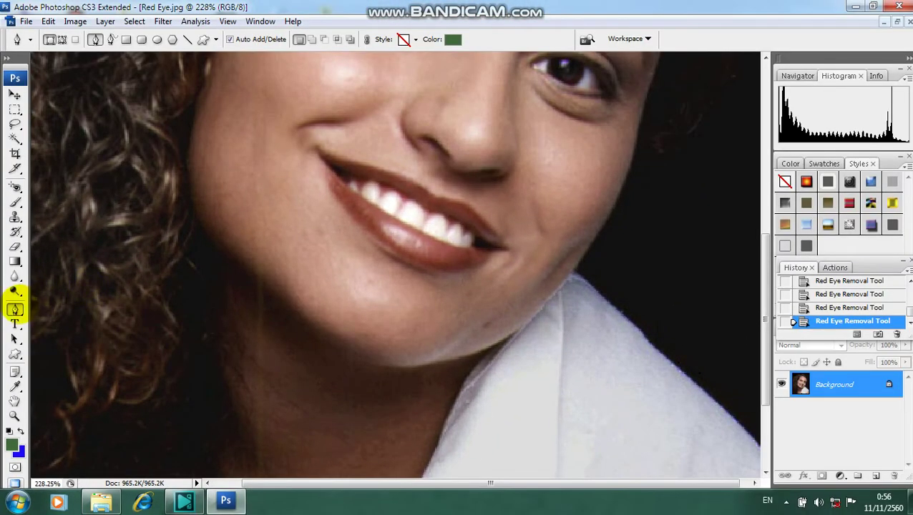
click(15, 309)
click(46, 309)
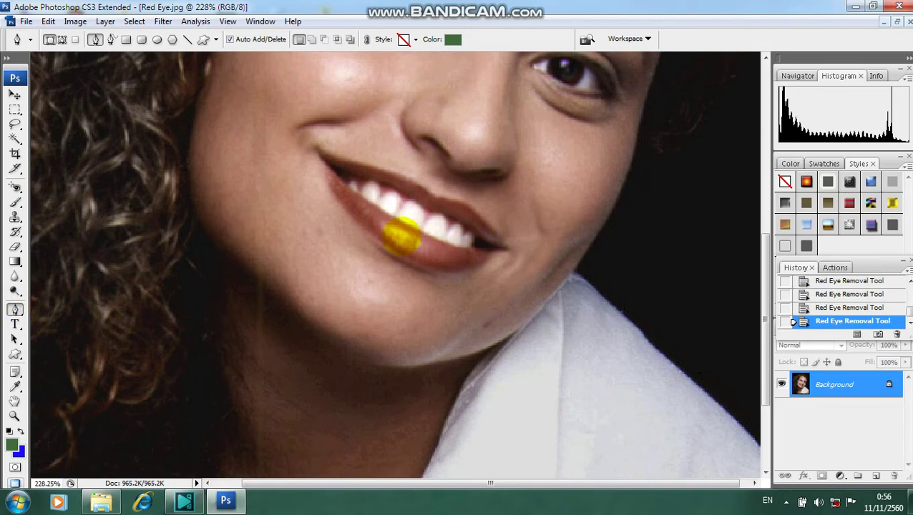
scroll(443, 261, up, 2)
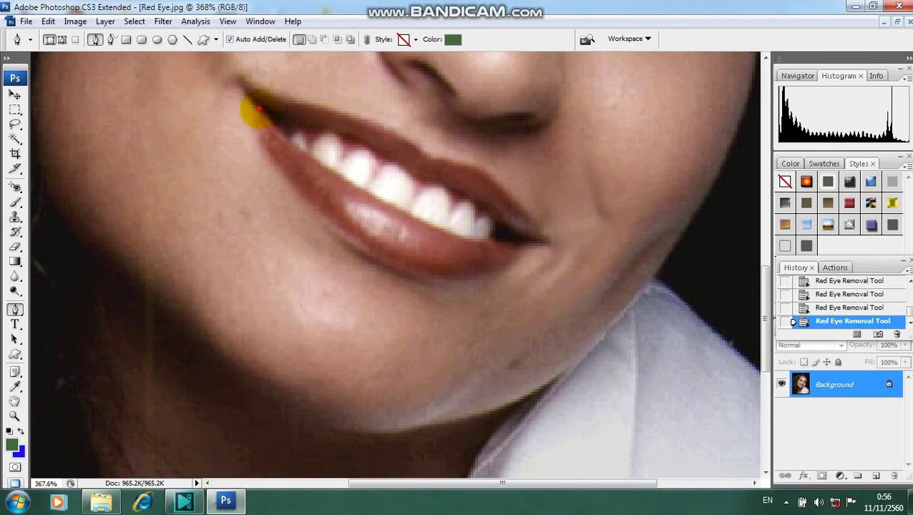
Start the lip outline at the mouth corner and set Shape 1 layer opacity to 0%.
click(258, 108)
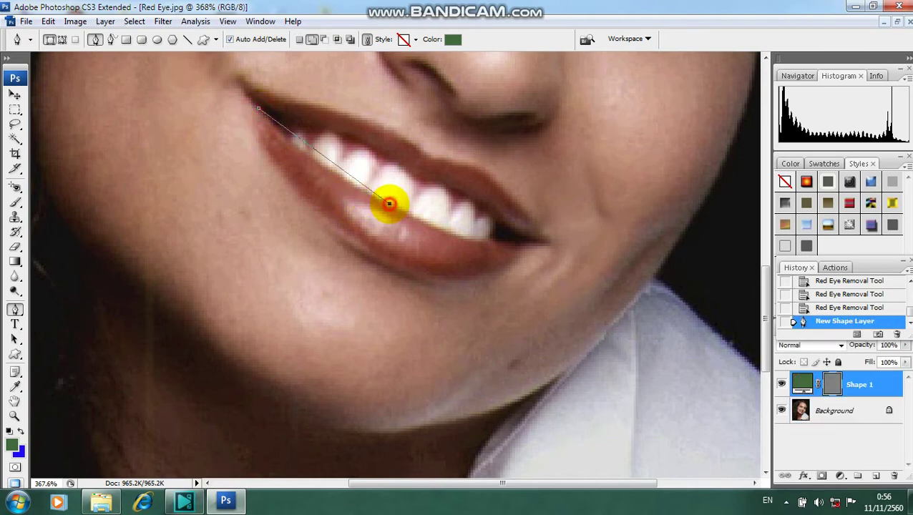
drag(389, 203, 468, 236)
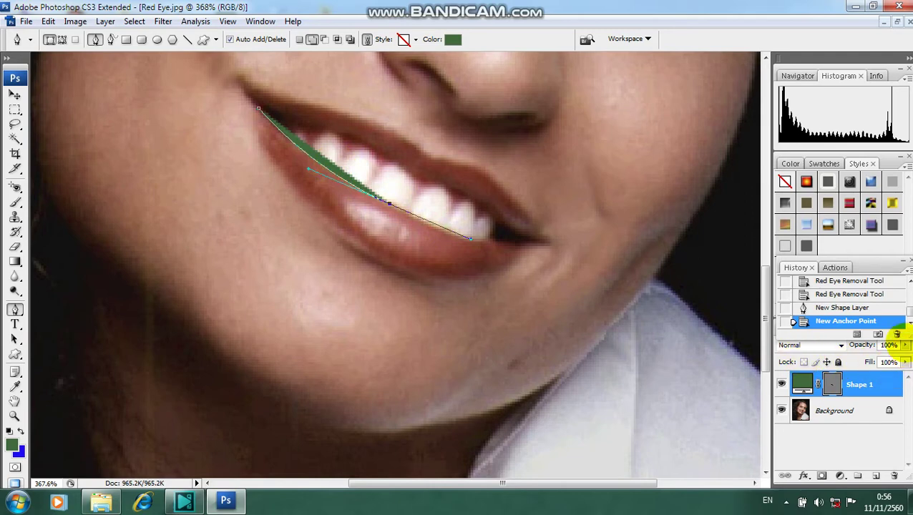
drag(881, 263, 882, 251)
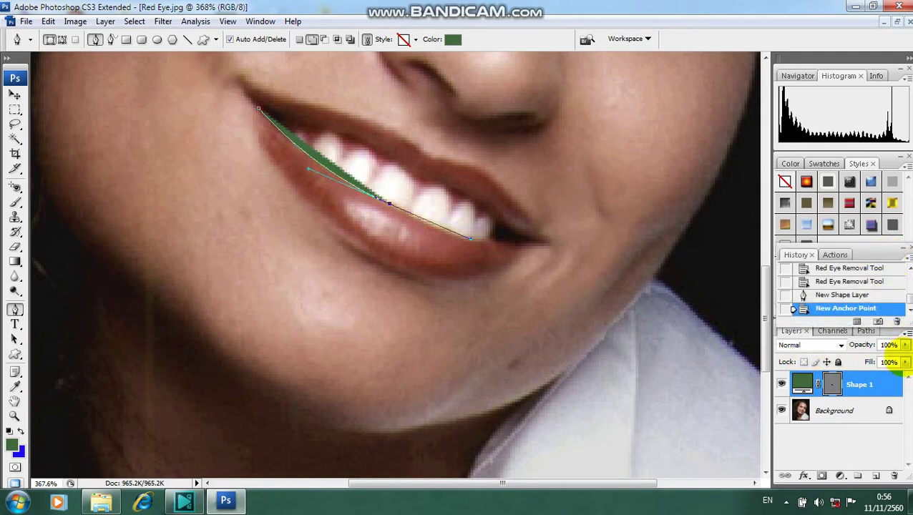
click(905, 345)
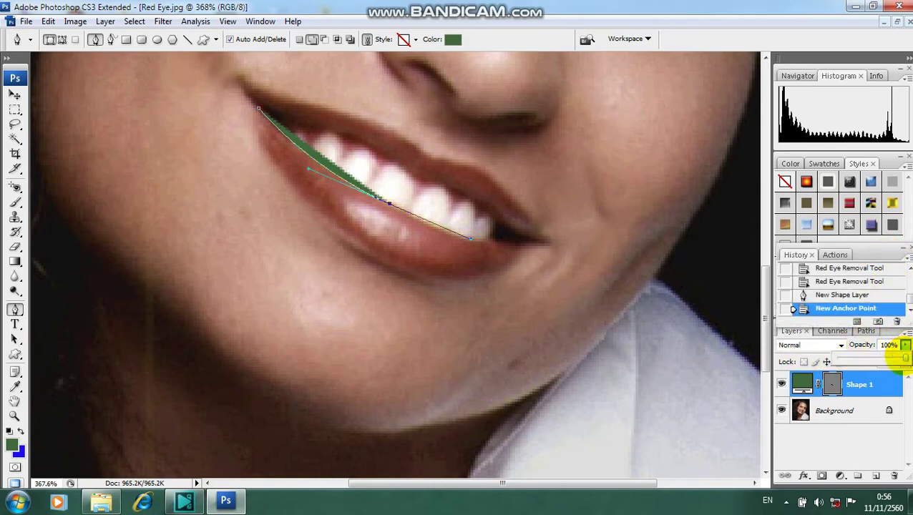
drag(905, 358, 776, 354)
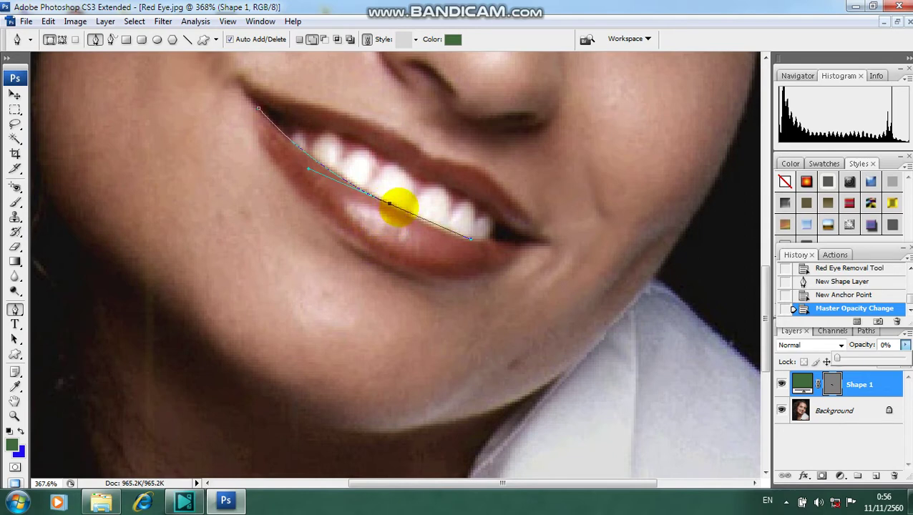
Trace the path to the right mouth corner and under the lower lip's right side.
click(389, 204)
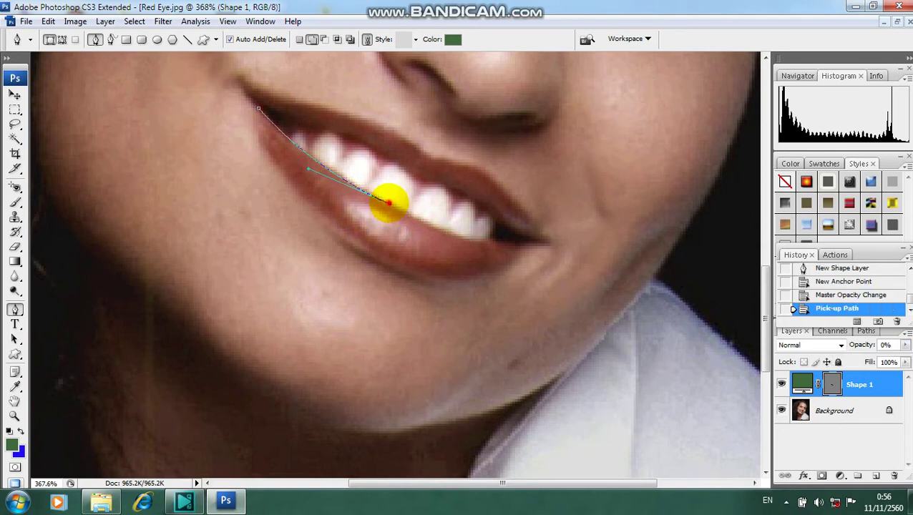
click(388, 204)
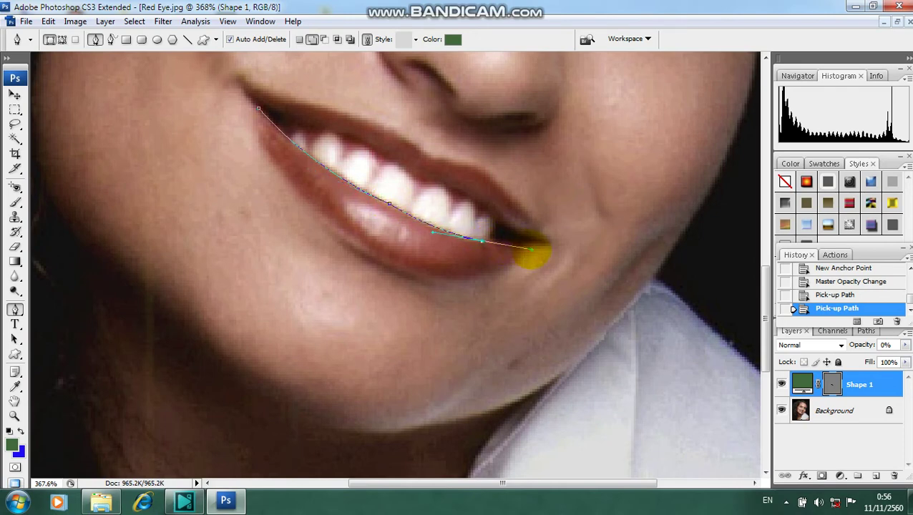
click(531, 249)
click(480, 240)
click(480, 240)
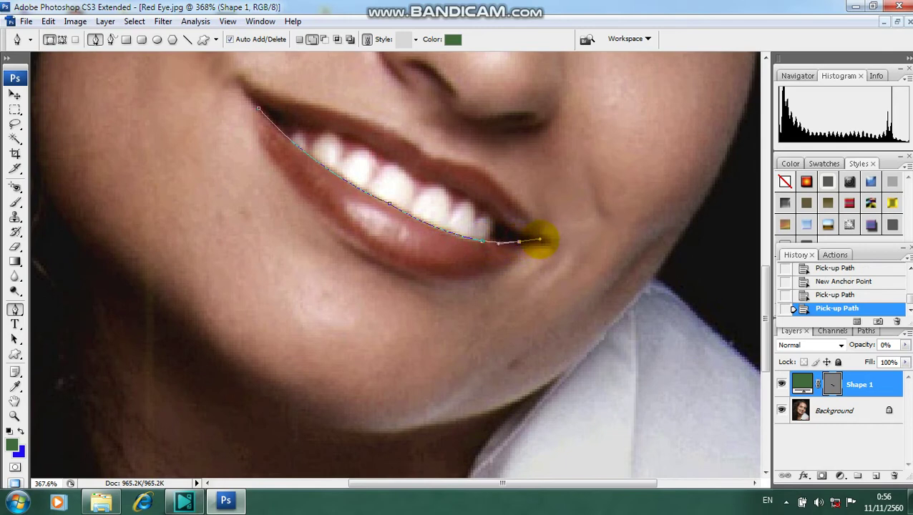
drag(519, 242, 540, 238)
click(519, 242)
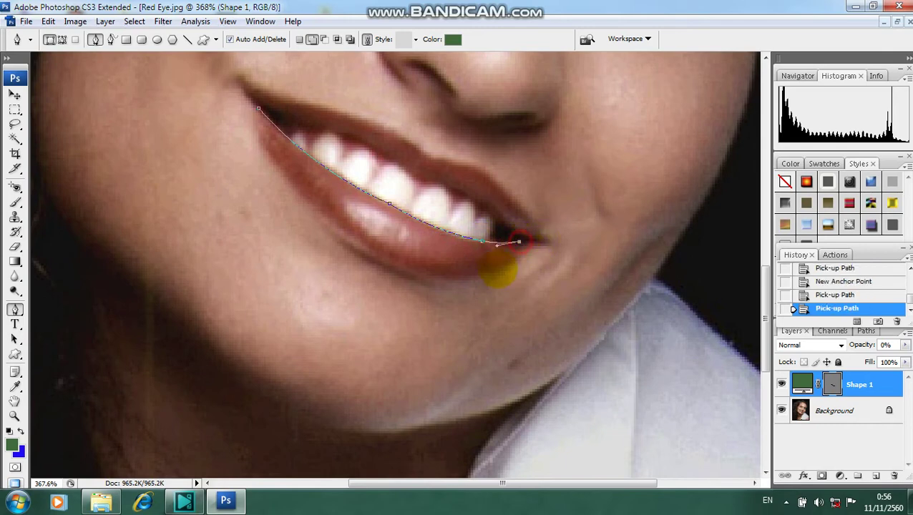
drag(480, 273, 440, 282)
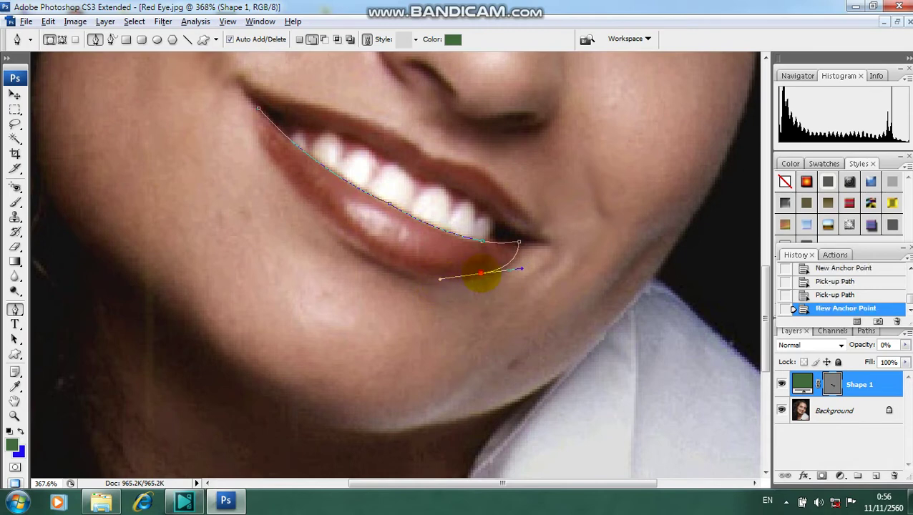
click(481, 274)
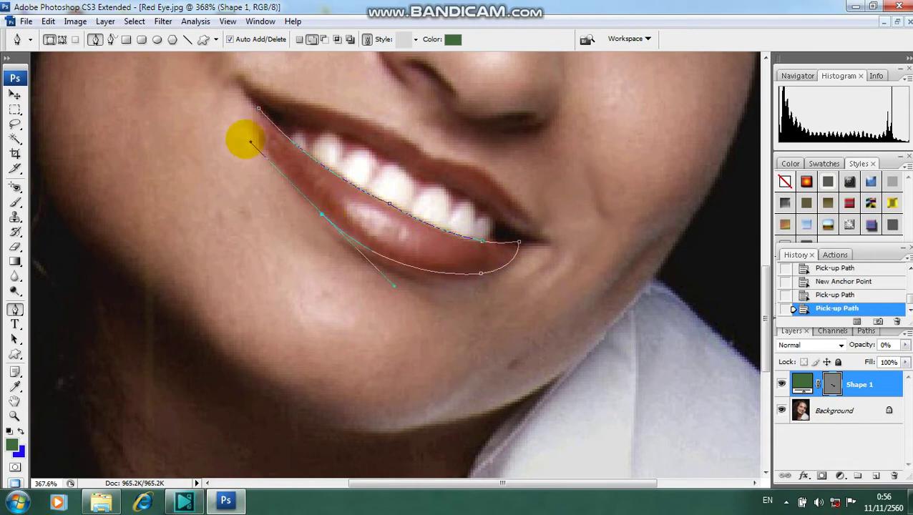
Continue the path along the lower lip's bottom edge to the left corner and close it.
mouse_move(322, 213)
mouse_down()
mouse_move(204, 131)
mouse_move(216, 131)
mouse_up()
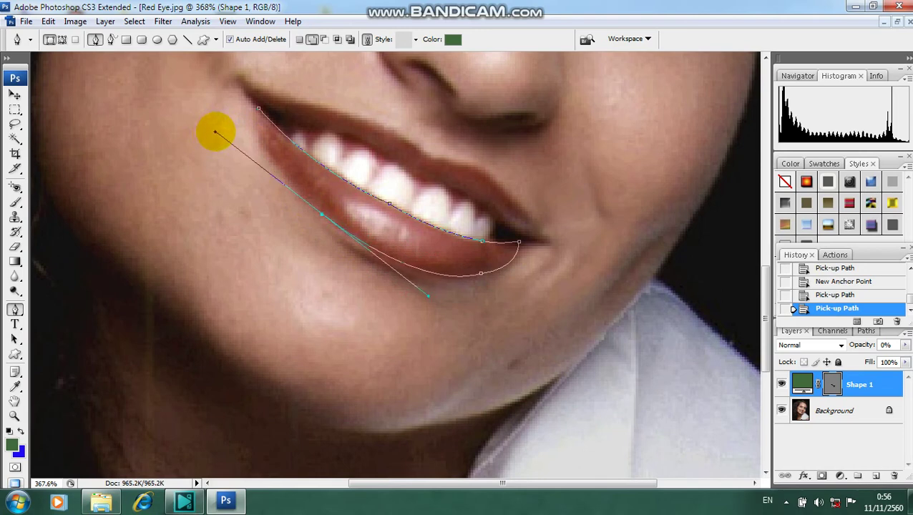
click(322, 215)
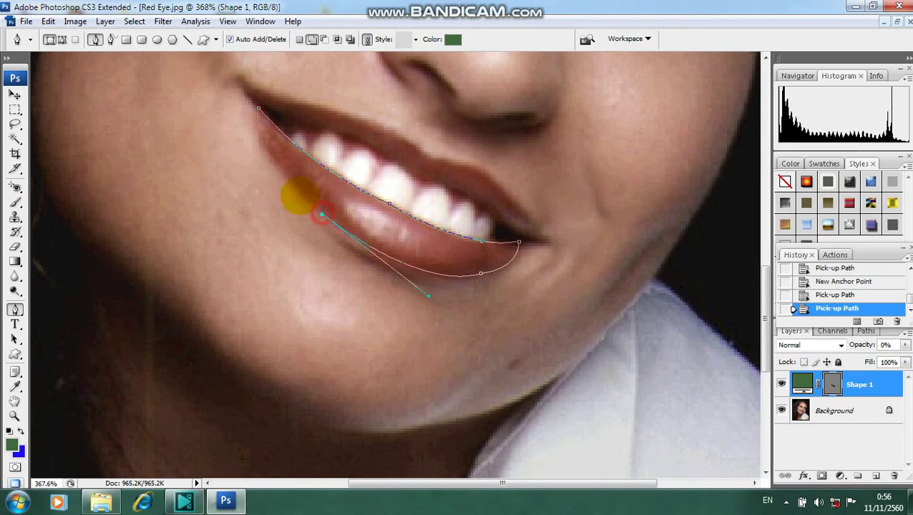
drag(259, 136, 241, 100)
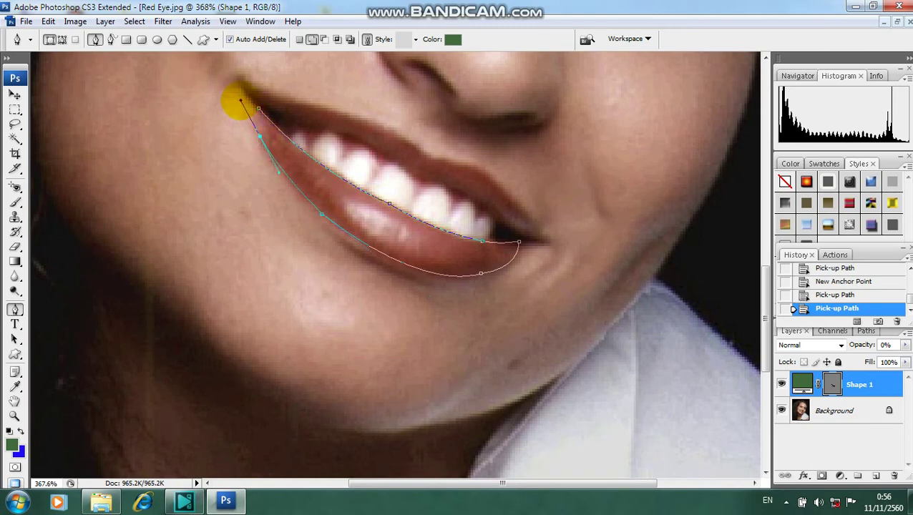
click(259, 136)
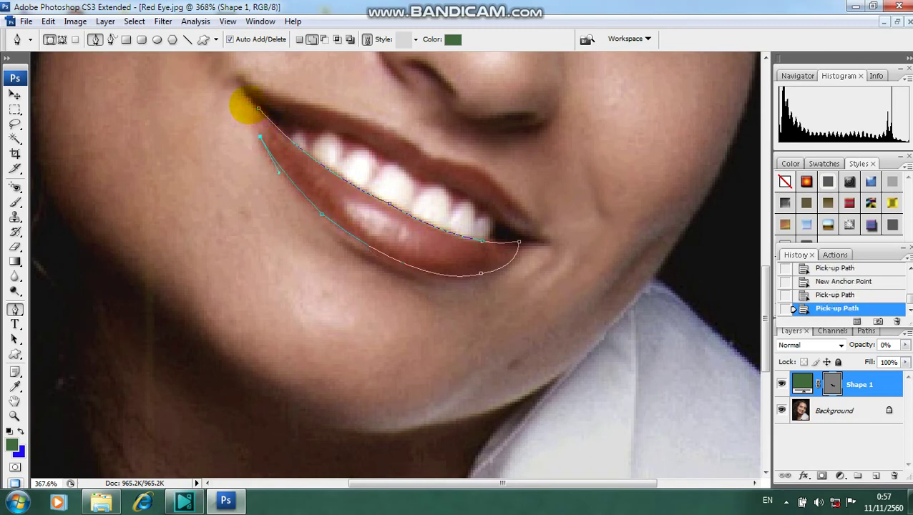
drag(247, 105, 248, 93)
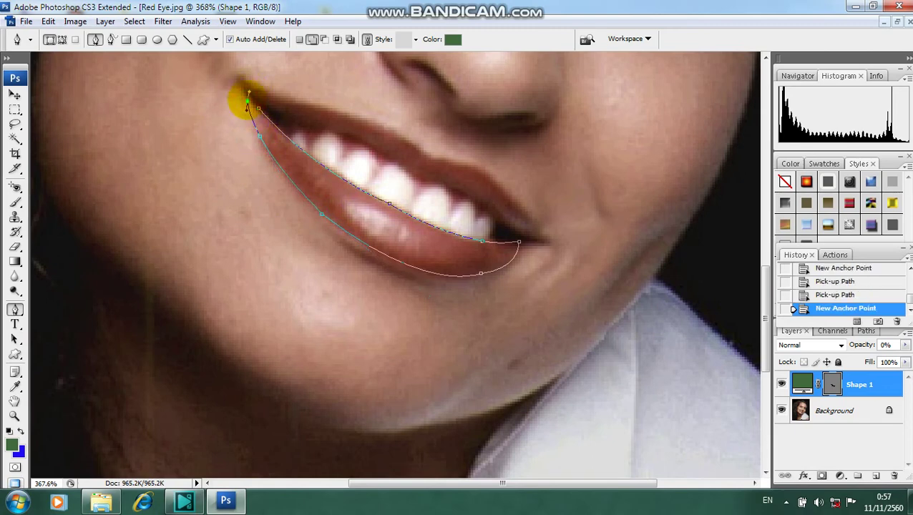
click(247, 105)
click(259, 135)
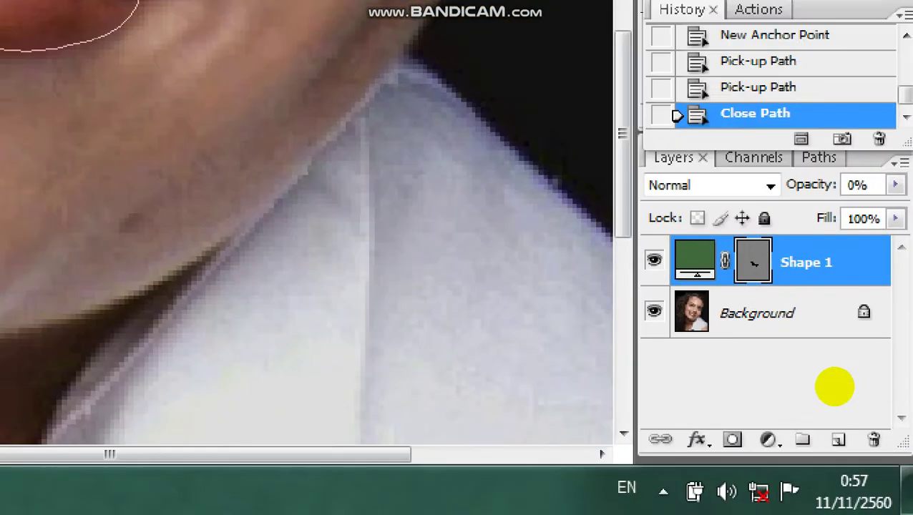
Load the Shape 1 vector mask as a selection, then delete the Shape 1 layer.
click(874, 449)
click(868, 442)
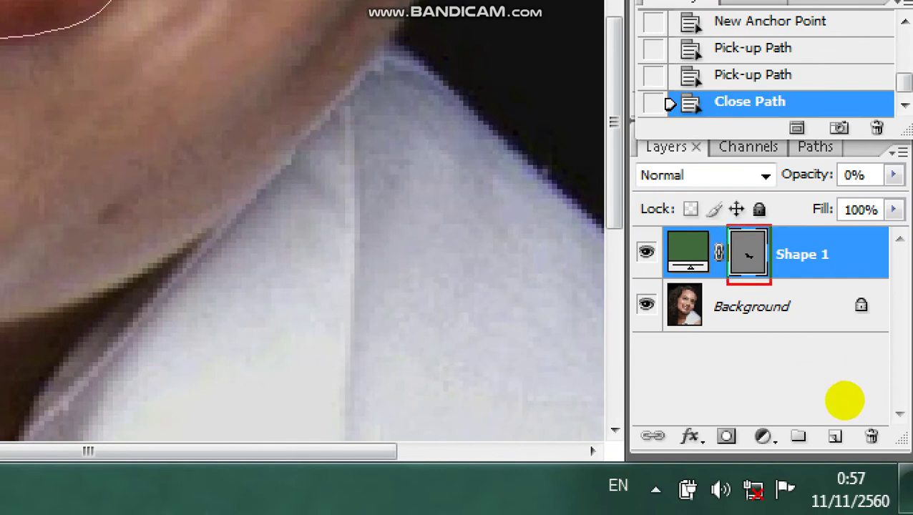
click(823, 404)
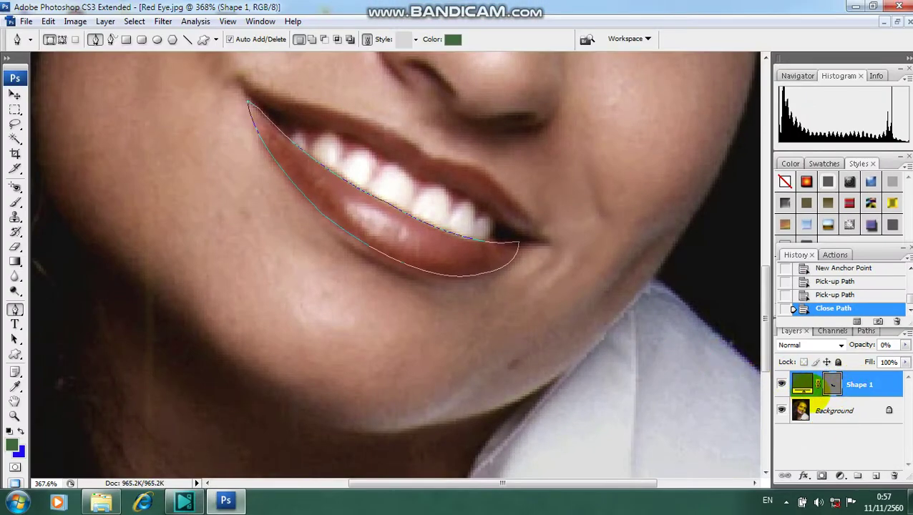
ctrl+click(832, 384)
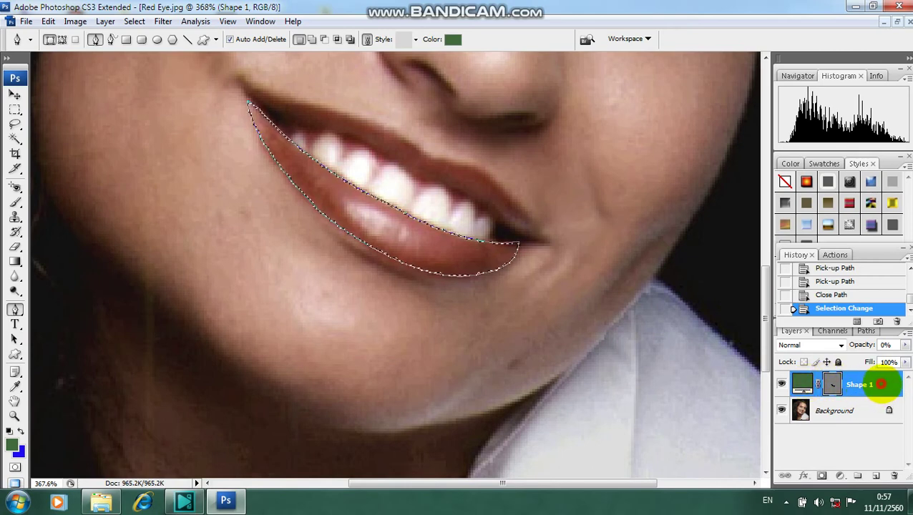
drag(880, 384, 893, 476)
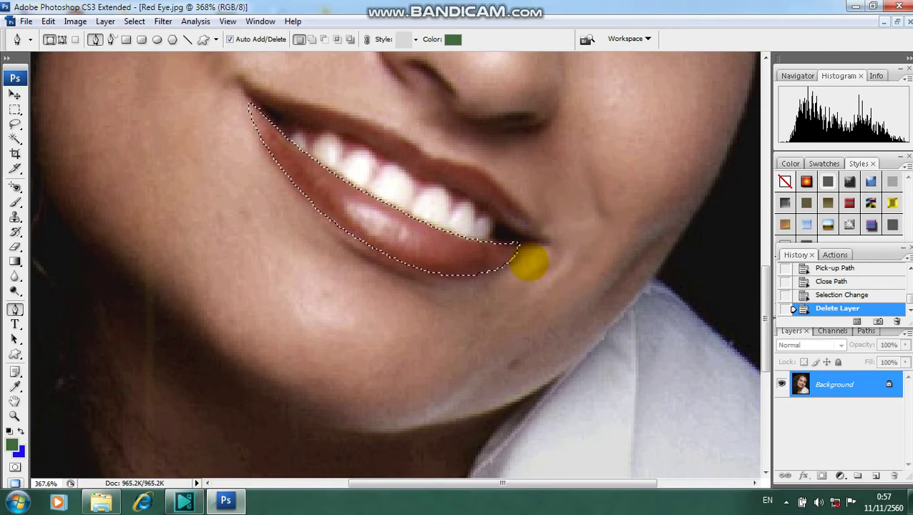
Apply Select > Modify > Feather with a 2-pixel radius to the lower-lip selection.
click(135, 21)
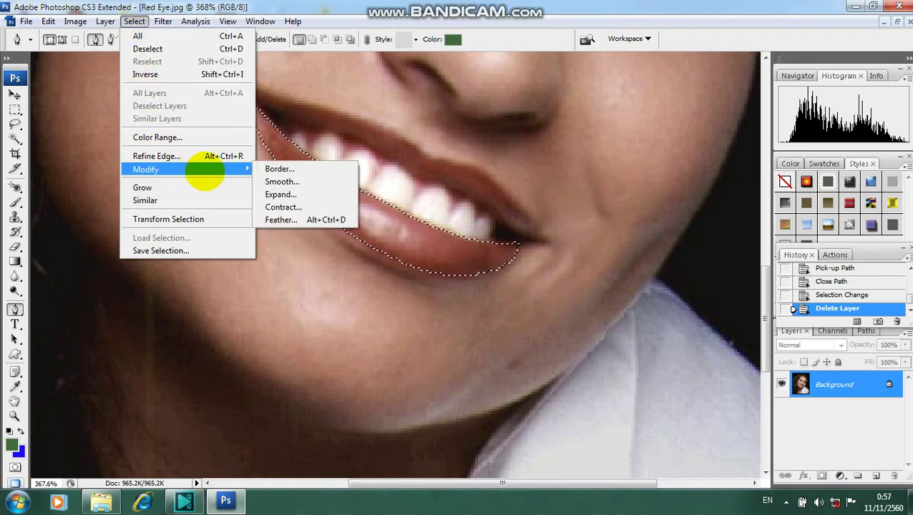
mouse_move(229, 338)
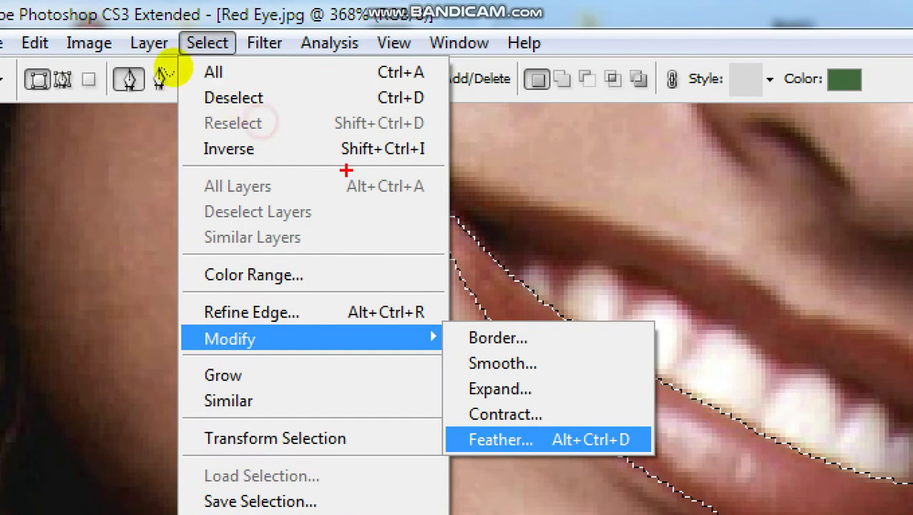
drag(178, 31, 241, 60)
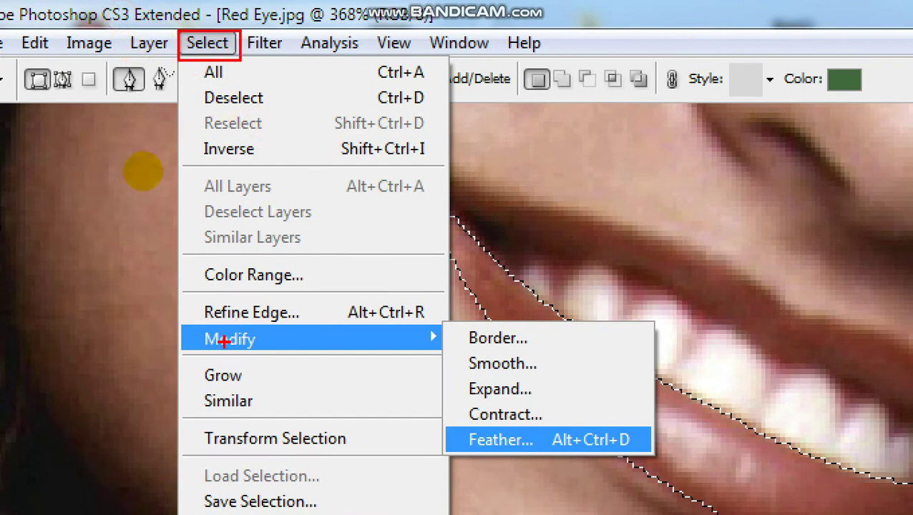
drag(185, 323, 289, 352)
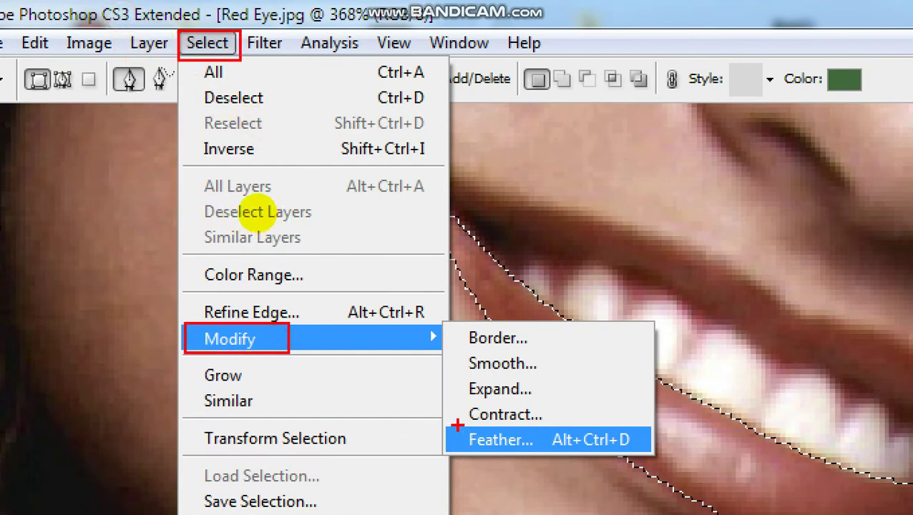
drag(446, 423, 578, 456)
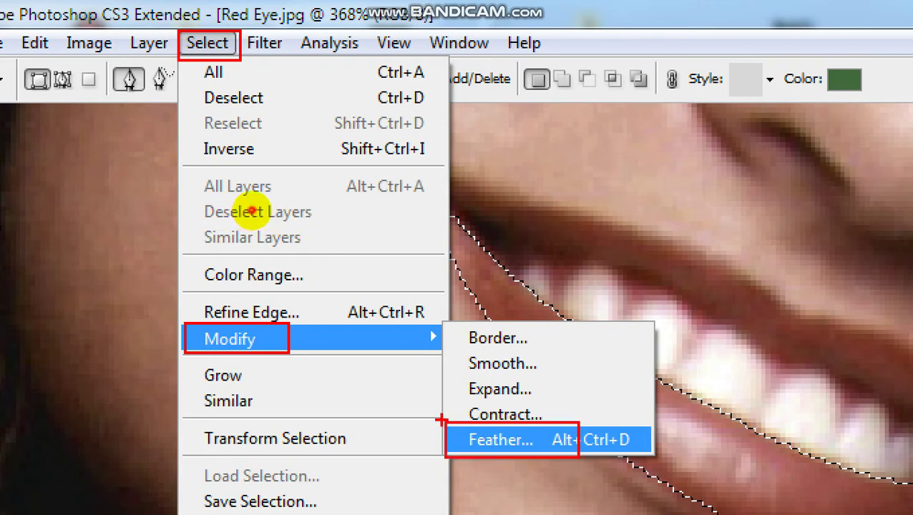
drag(299, 360, 440, 419)
drag(218, 71, 279, 304)
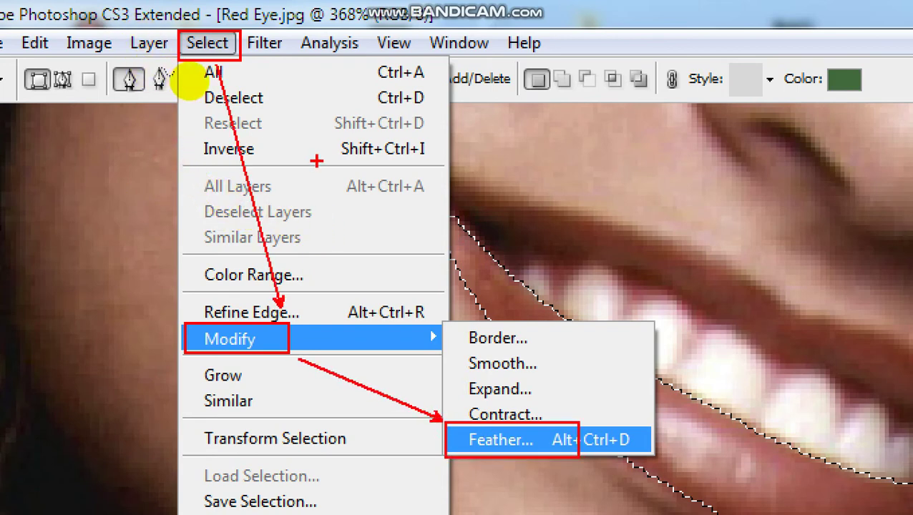
key(Escape)
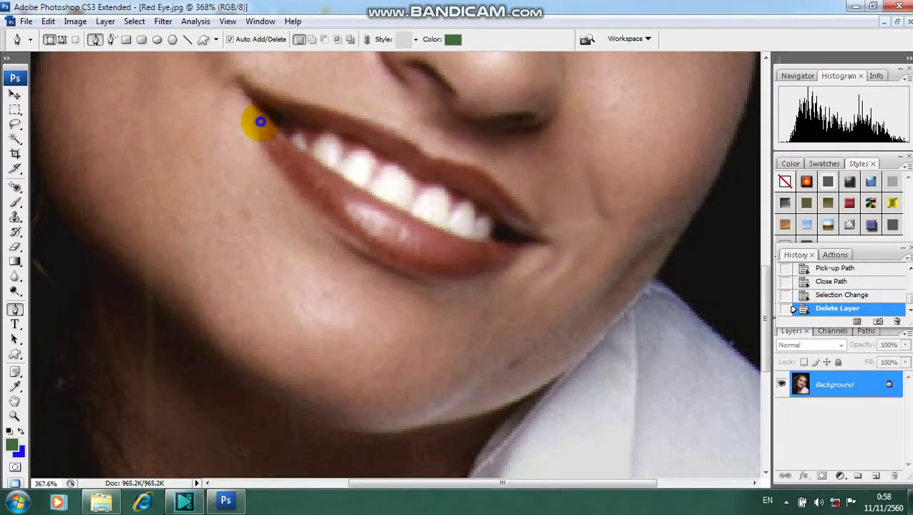
click(134, 21)
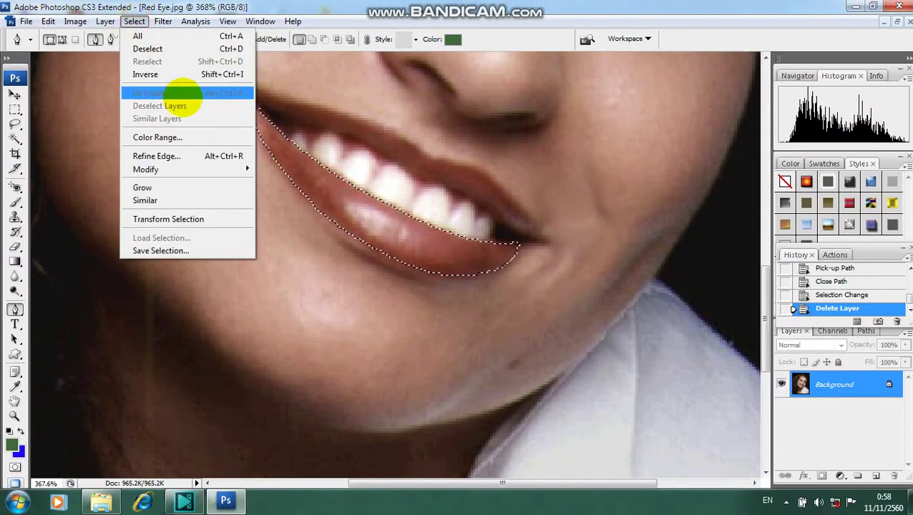
click(266, 218)
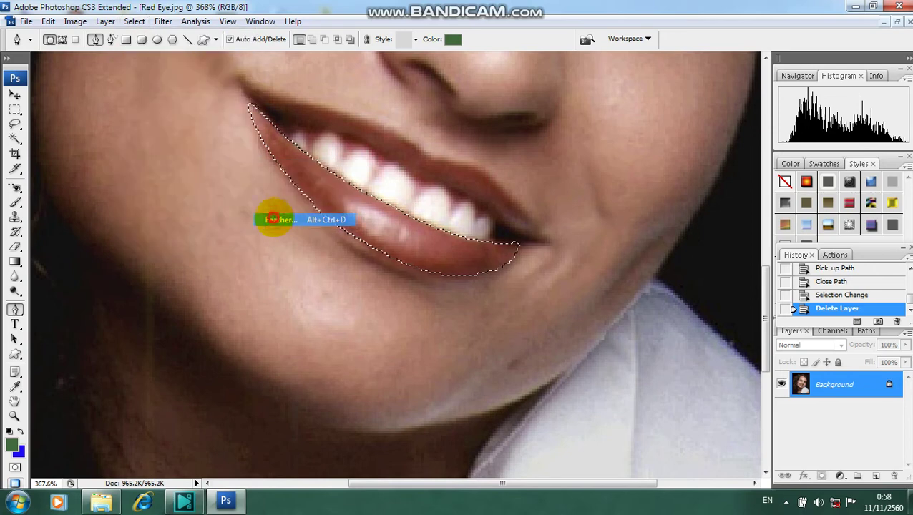
drag(437, 165, 497, 148)
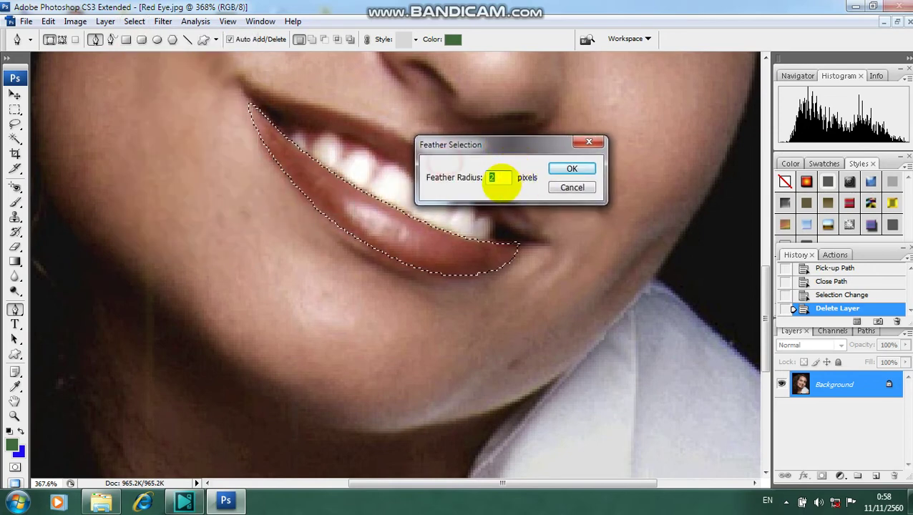
click(574, 168)
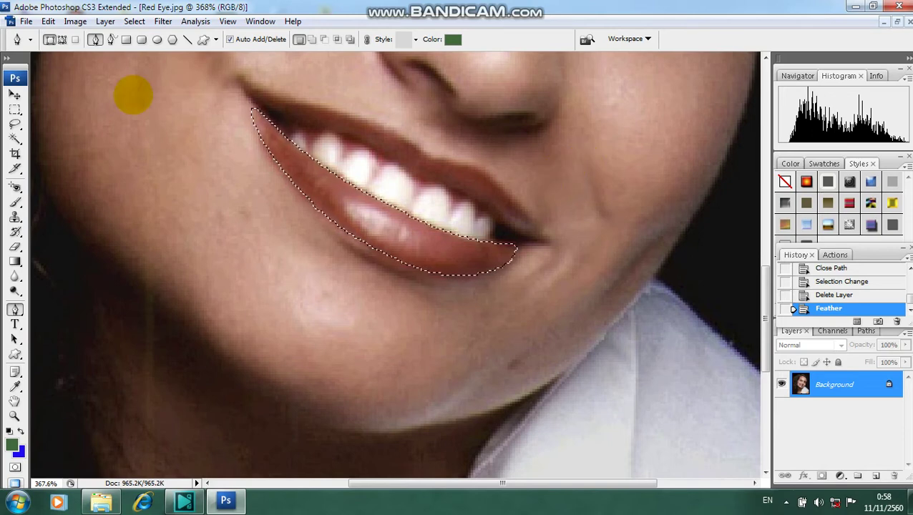
Open Image > Adjustments > Variations after cancelling an accidentally opened Image Size dialog.
click(75, 21)
mouse_move(191, 110)
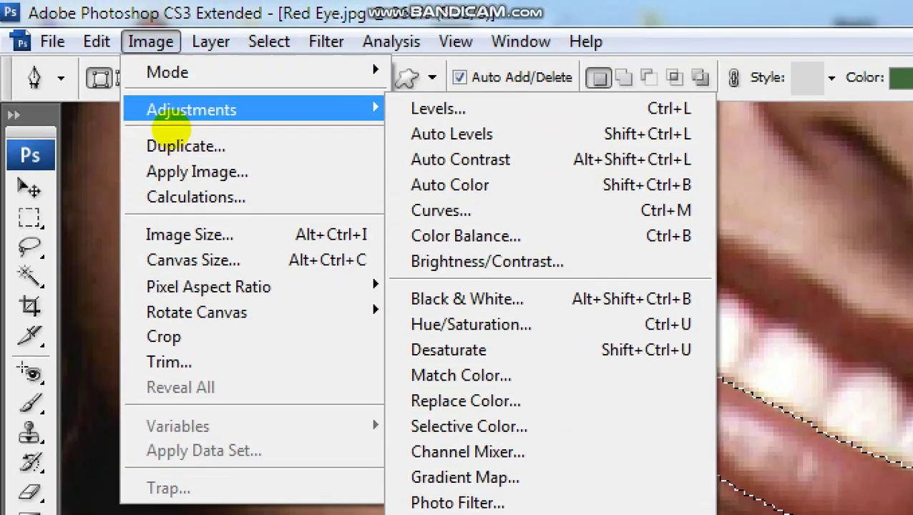
click(189, 110)
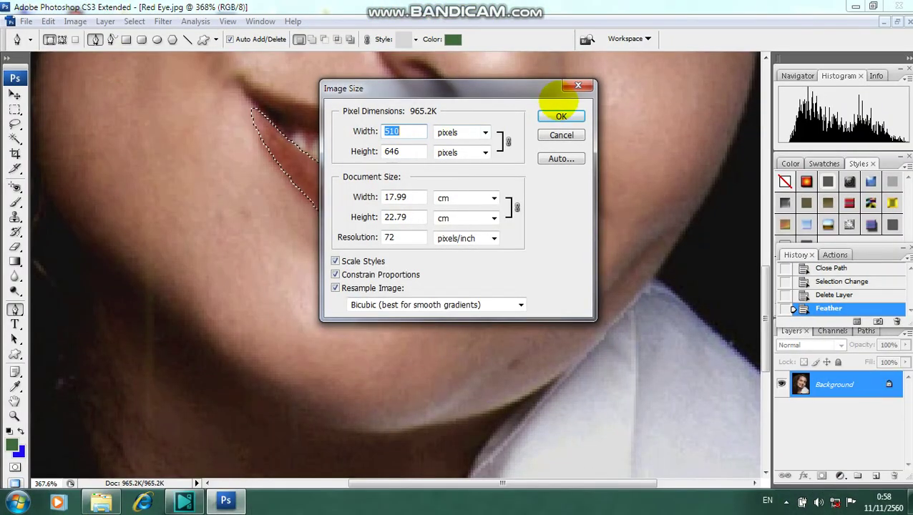
click(560, 116)
click(75, 21)
mouse_move(96, 55)
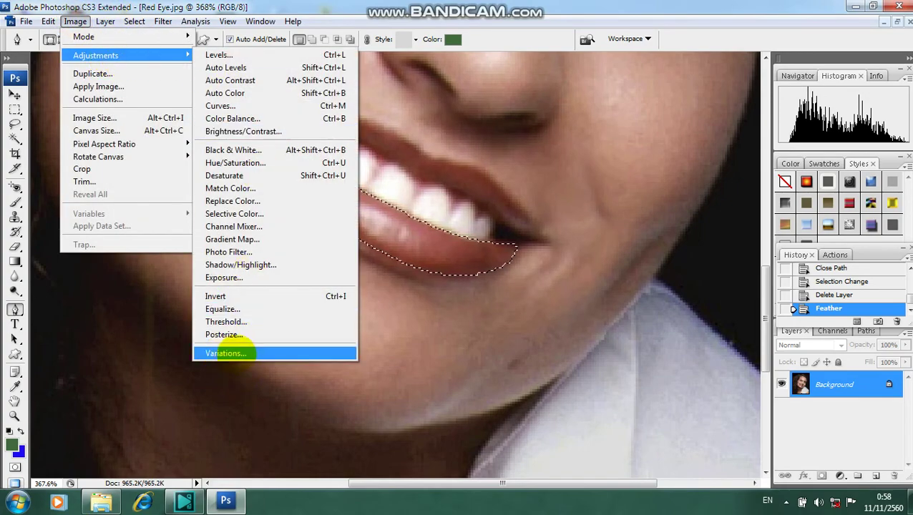
click(225, 353)
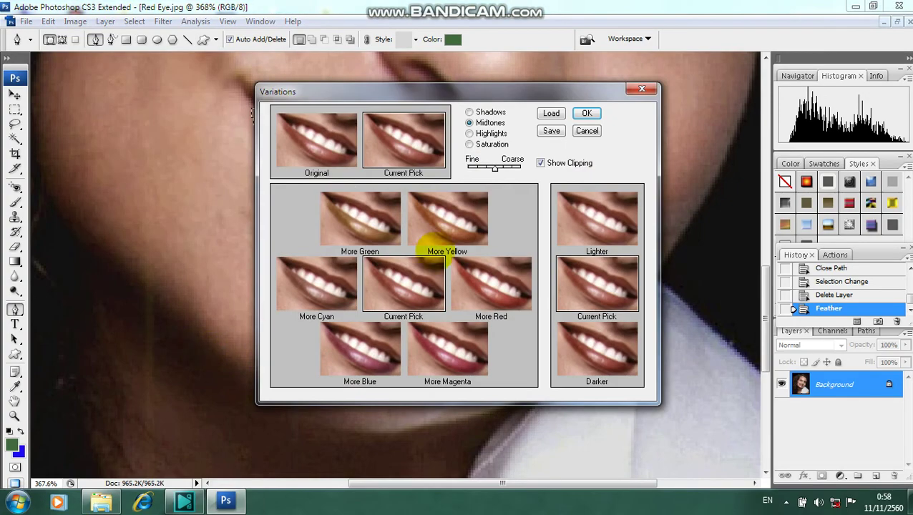
Move the Variations dialog left and preview More Magenta, More Blue and More Yellow tints.
drag(515, 92, 368, 86)
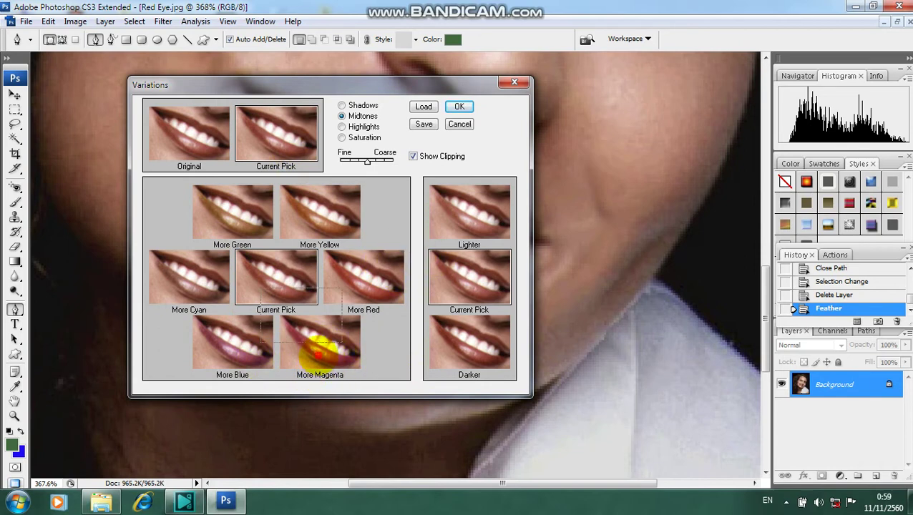
click(317, 353)
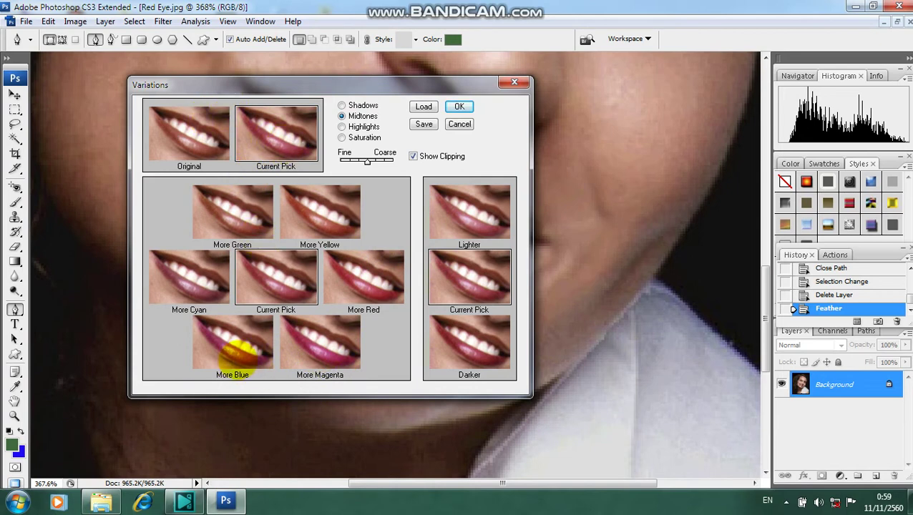
click(241, 350)
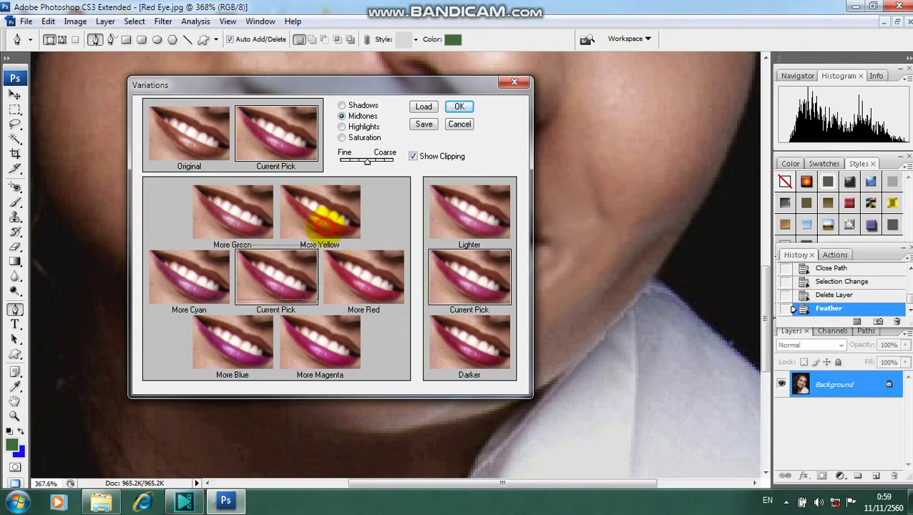
click(322, 218)
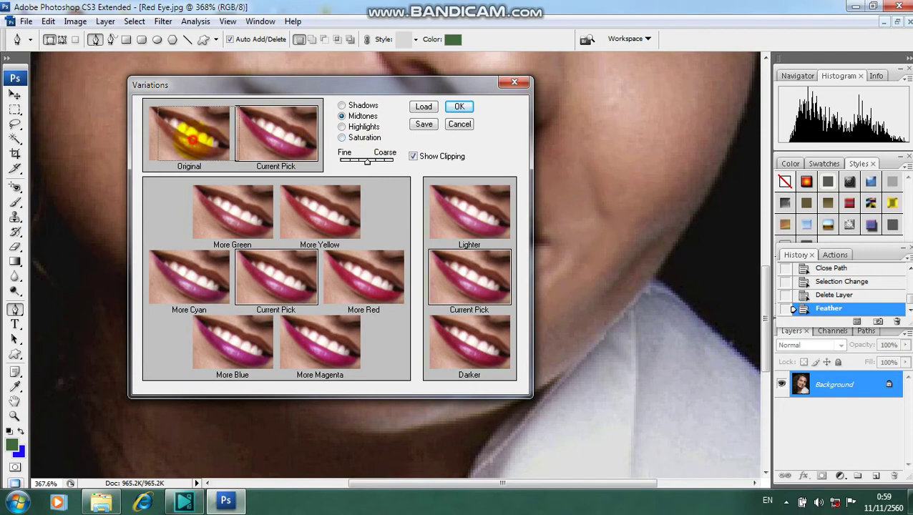
Reset to Original, apply More Magenta twice to the lower lip, and deselect.
click(202, 140)
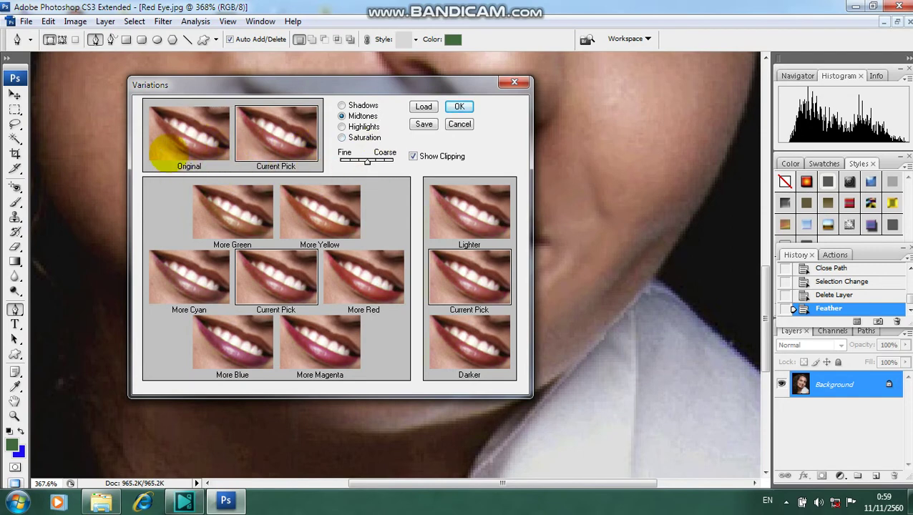
click(186, 135)
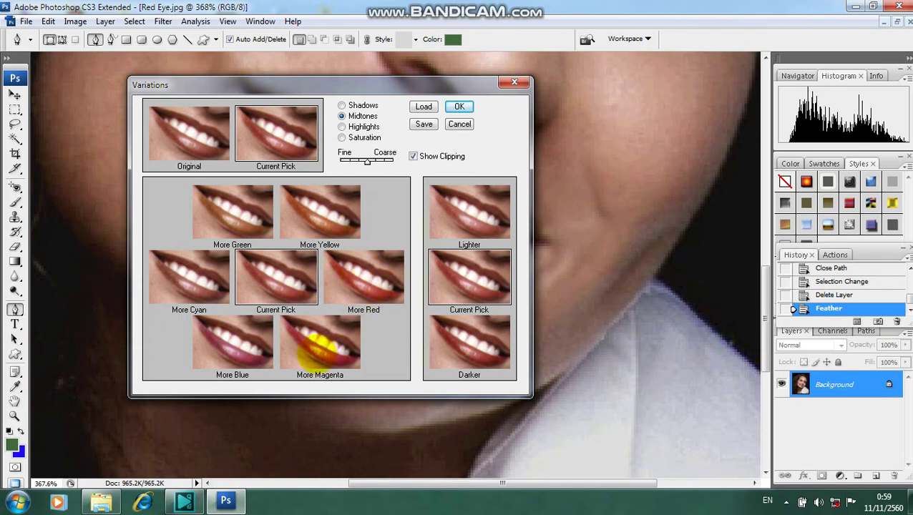
click(318, 347)
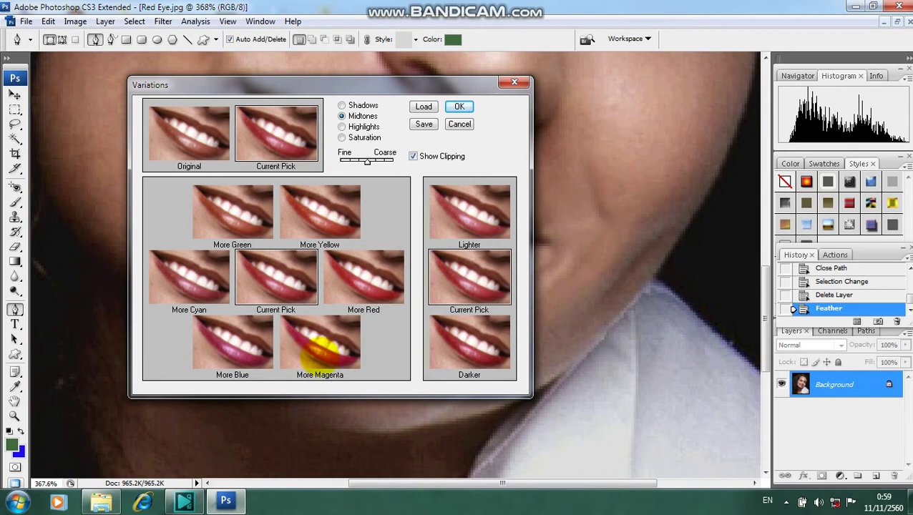
click(320, 350)
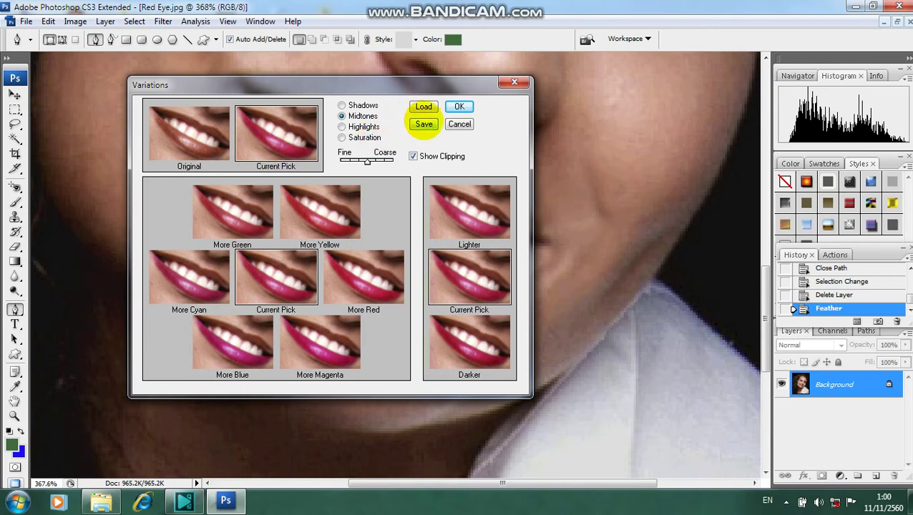
click(458, 106)
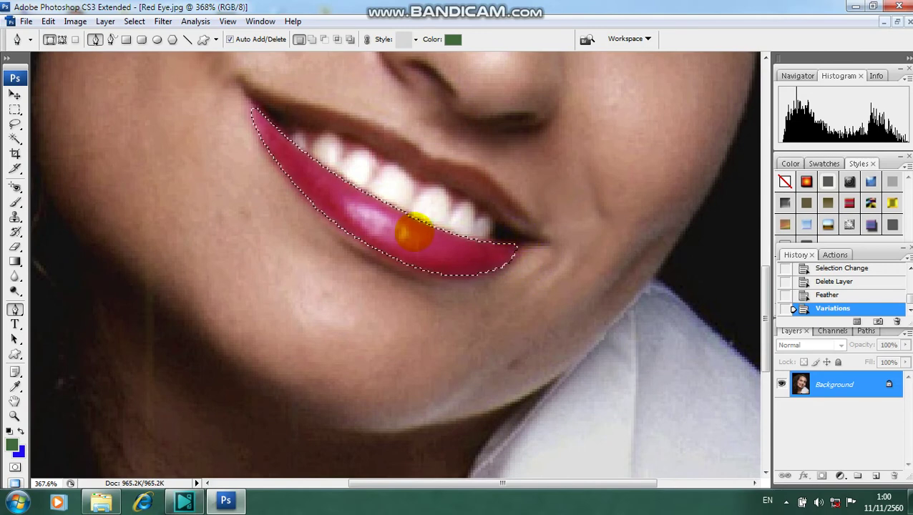
drag(444, 257, 456, 259)
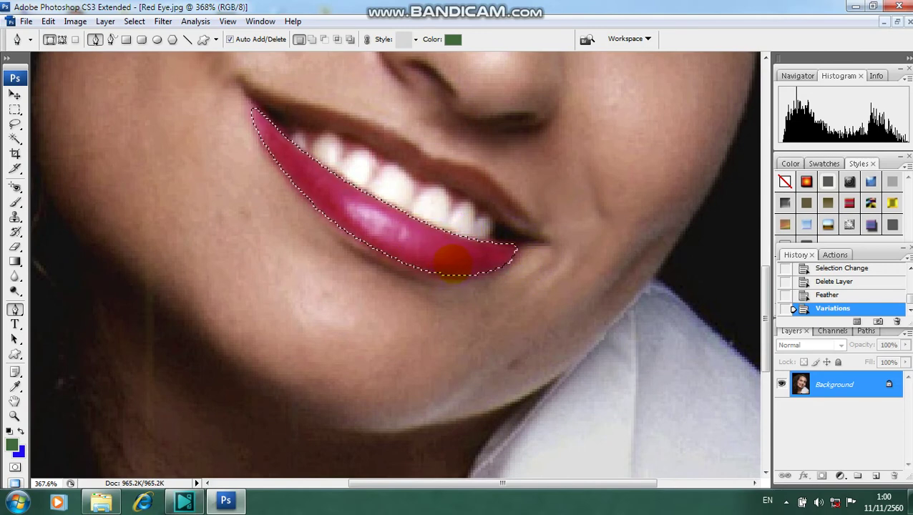
key(ctrl+d)
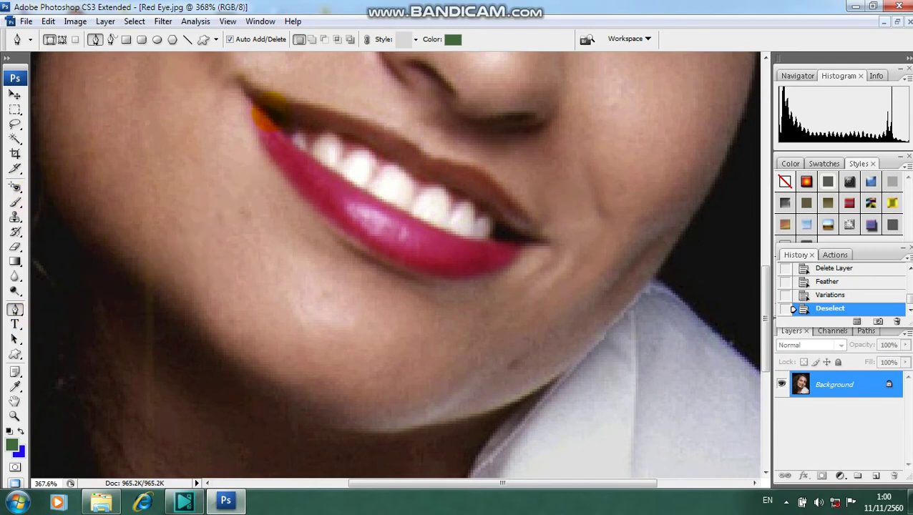
Trace the upper lip's lower edge with Pen anchors from its left corner to the right mouth corner.
click(270, 110)
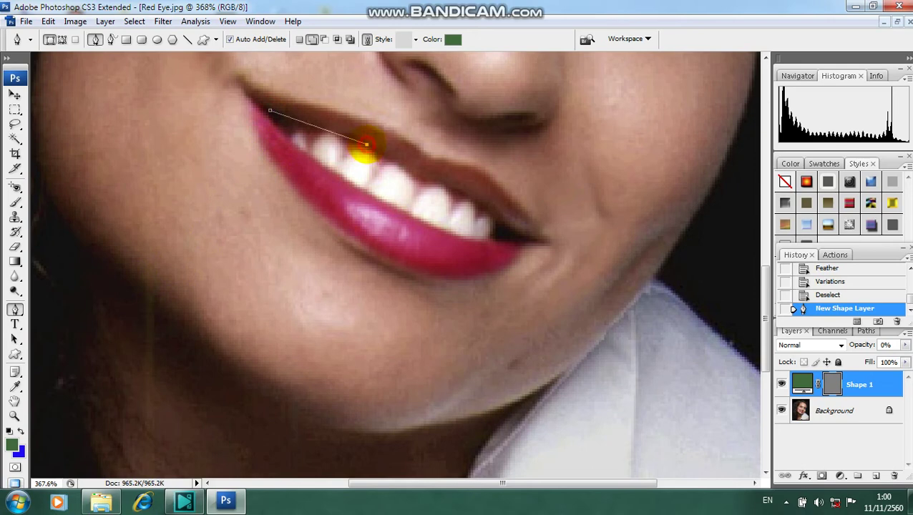
drag(365, 144, 373, 153)
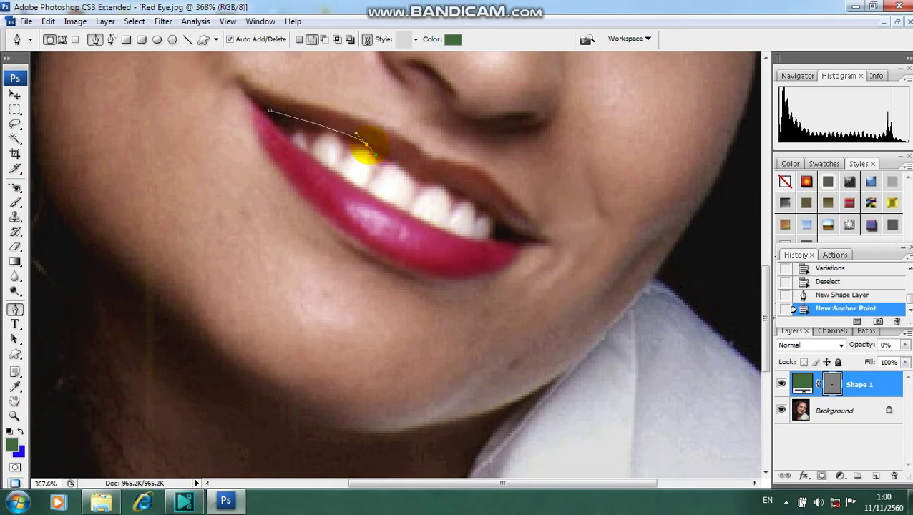
click(366, 143)
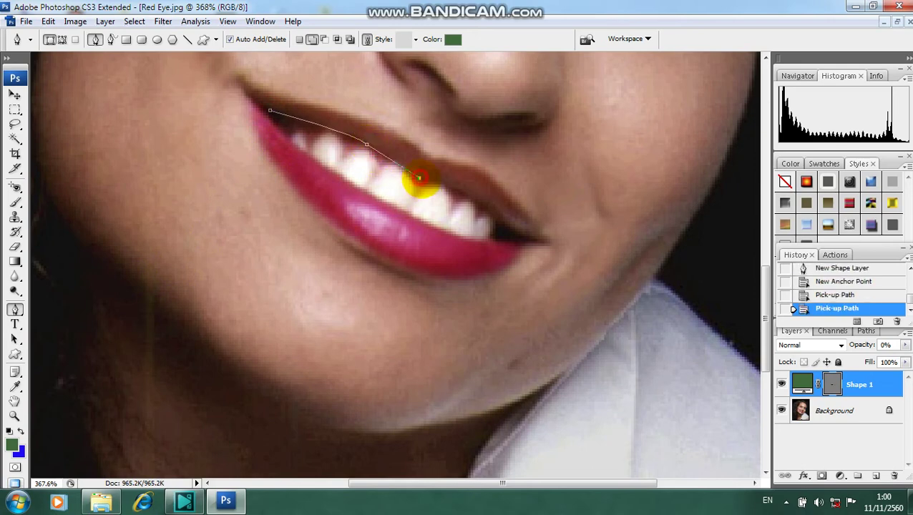
click(416, 173)
click(416, 176)
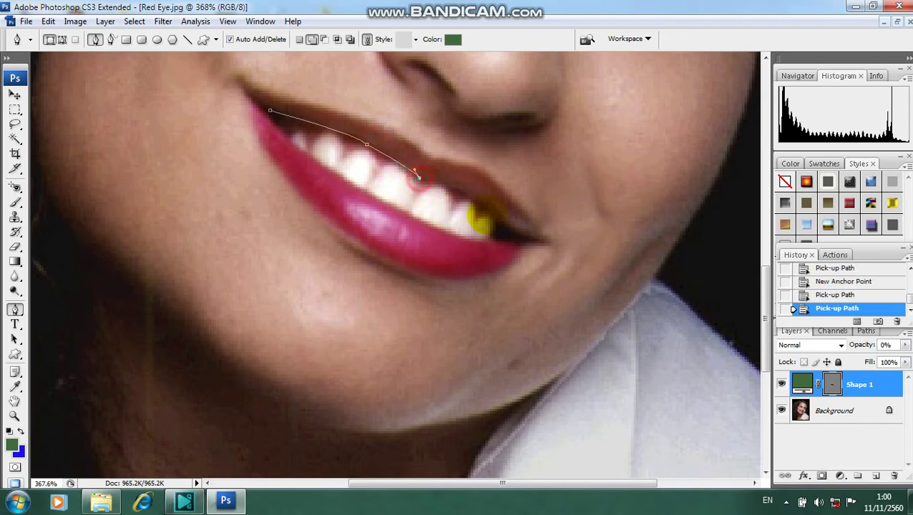
drag(485, 211, 506, 234)
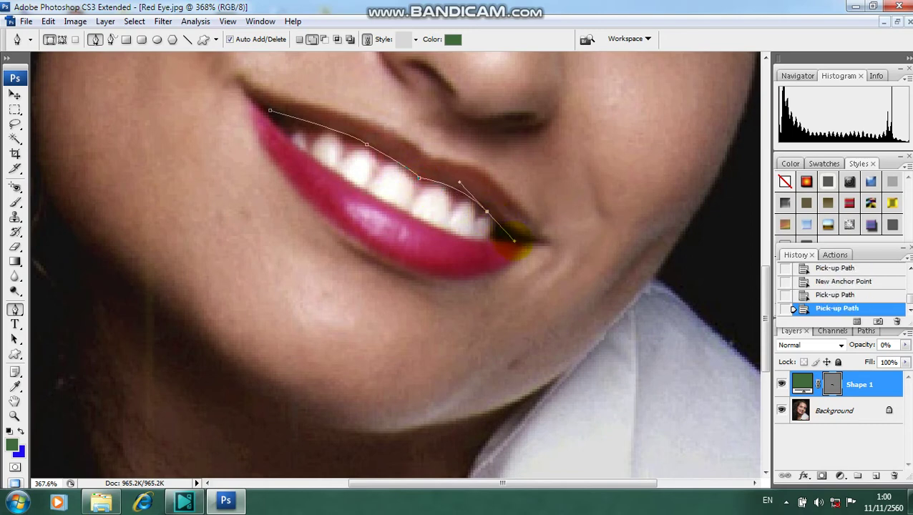
click(514, 241)
click(485, 211)
click(511, 237)
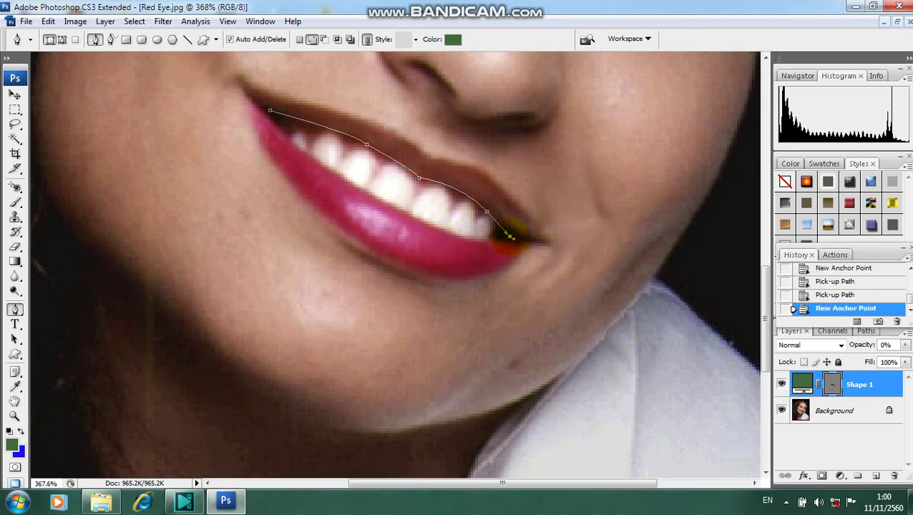
click(509, 236)
Carry the outline around the right mouth corner and curve it back along the lip's top edge.
click(532, 240)
click(535, 239)
click(539, 241)
click(544, 240)
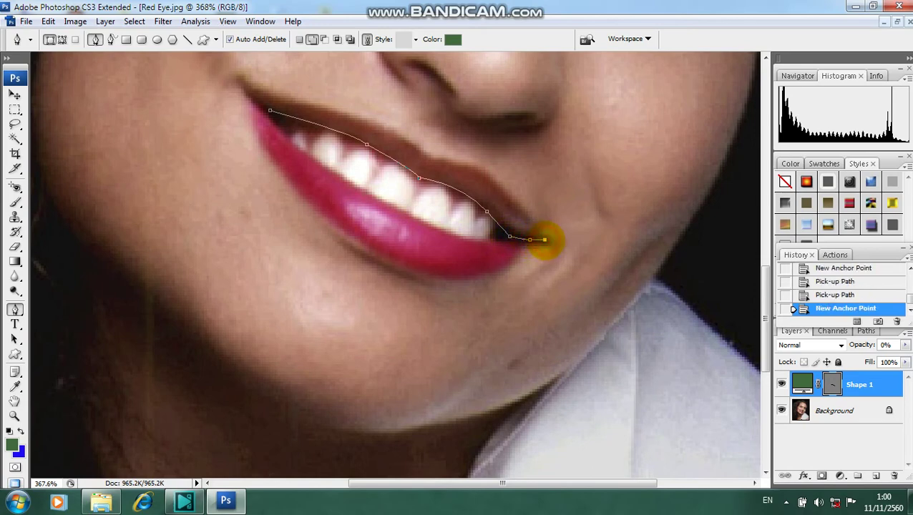
click(544, 241)
drag(505, 190, 487, 191)
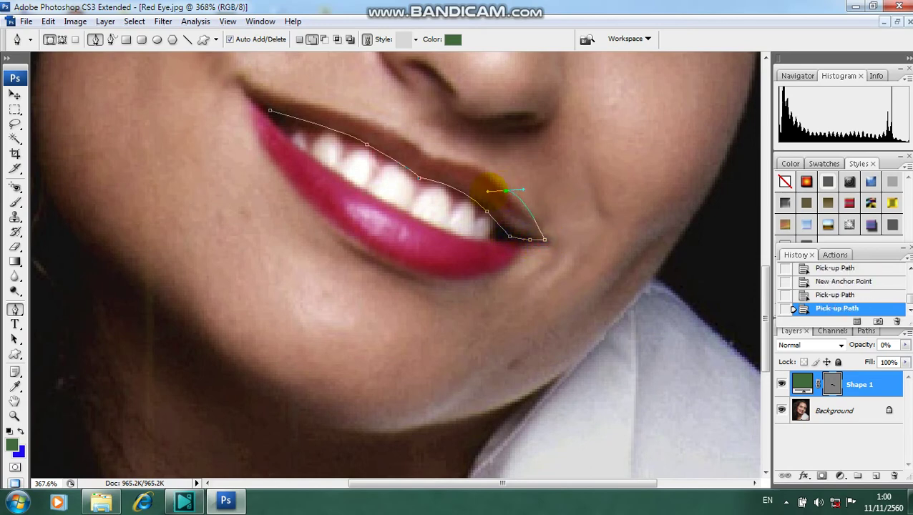
click(483, 179)
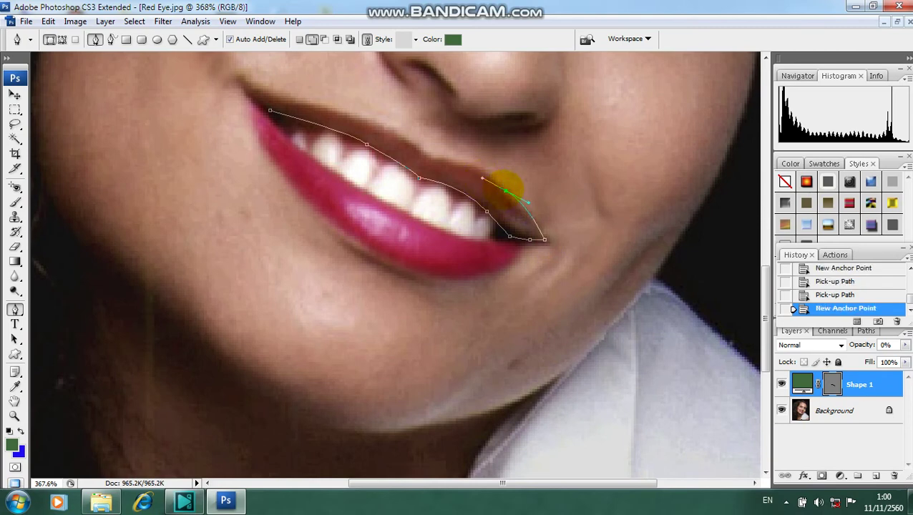
click(505, 188)
drag(433, 156, 367, 153)
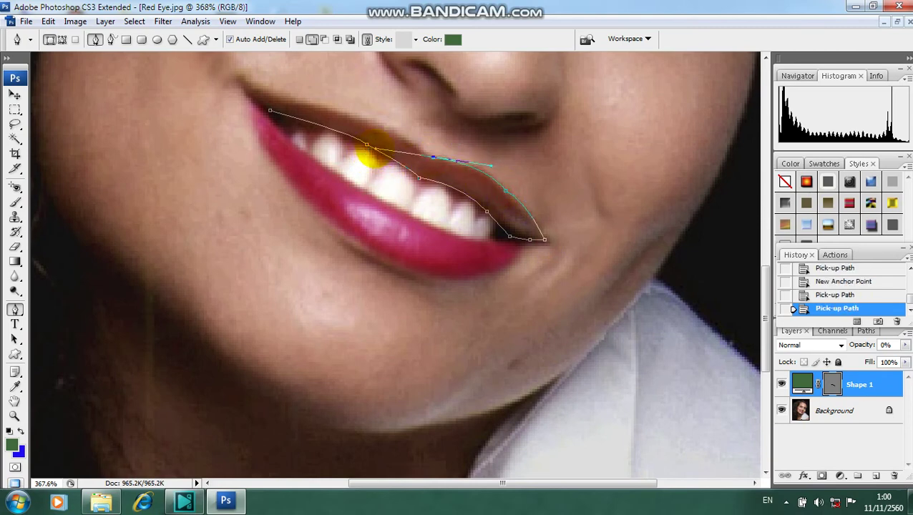
click(430, 158)
drag(433, 156, 374, 116)
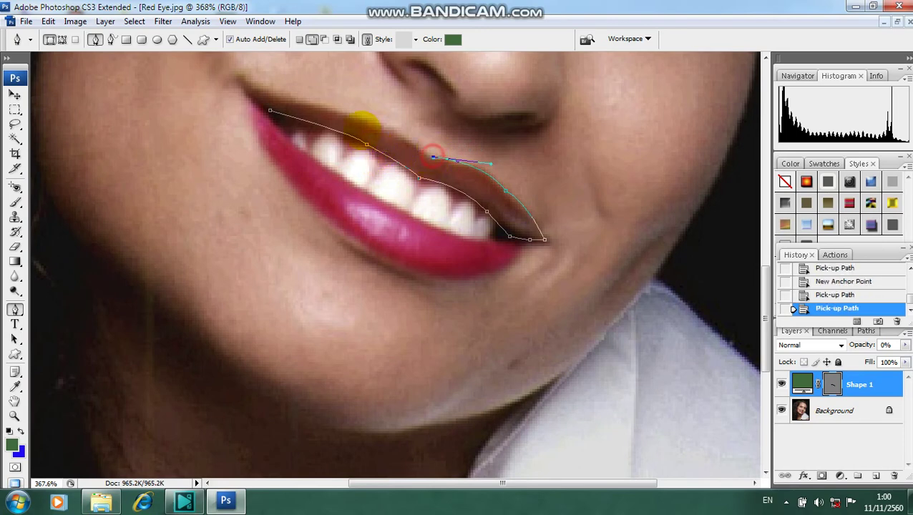
Continue the outline leftward around the left lip corner and close it at the starting anchor.
click(387, 125)
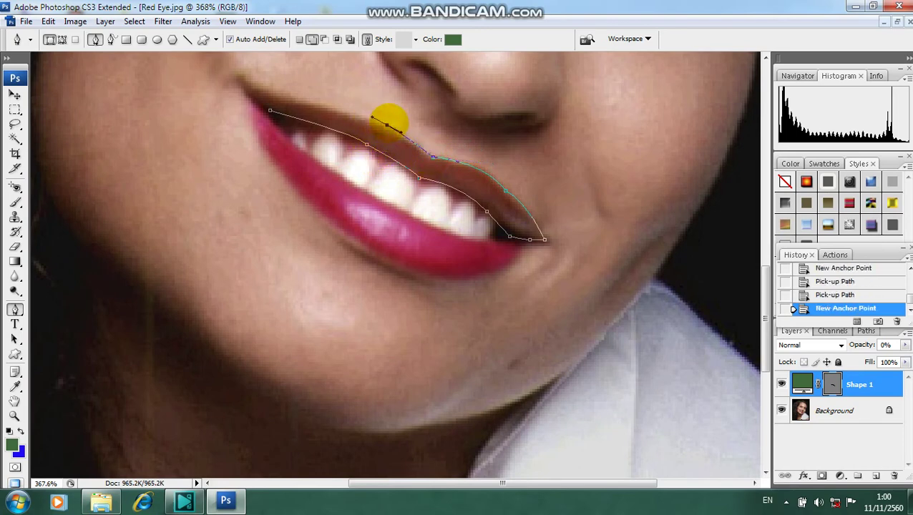
click(386, 126)
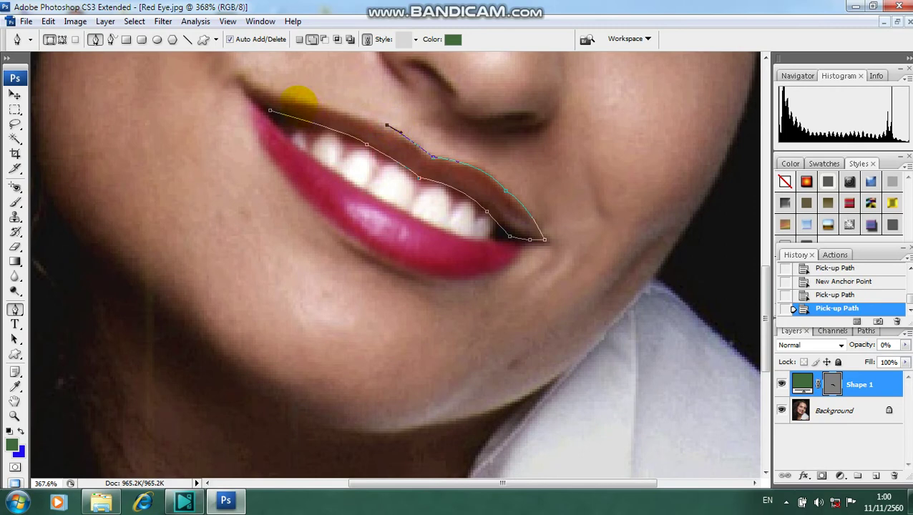
click(296, 105)
click(295, 105)
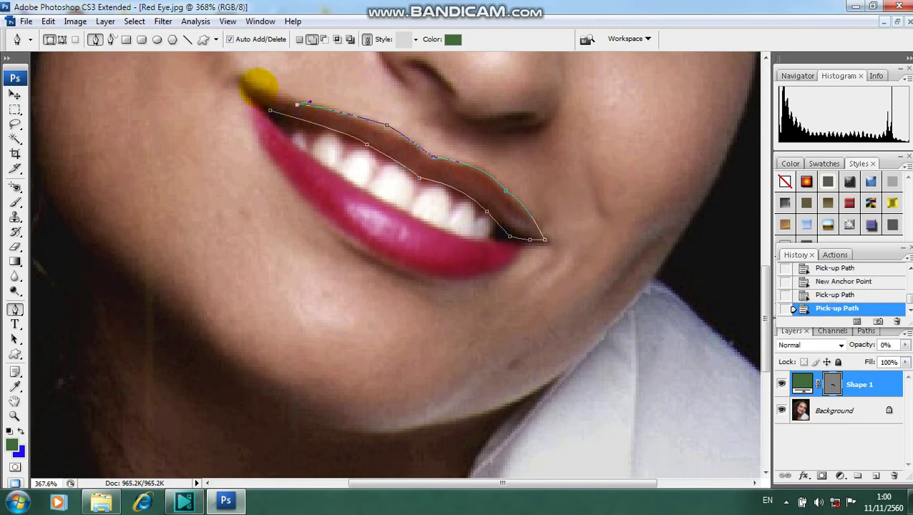
drag(257, 86, 247, 86)
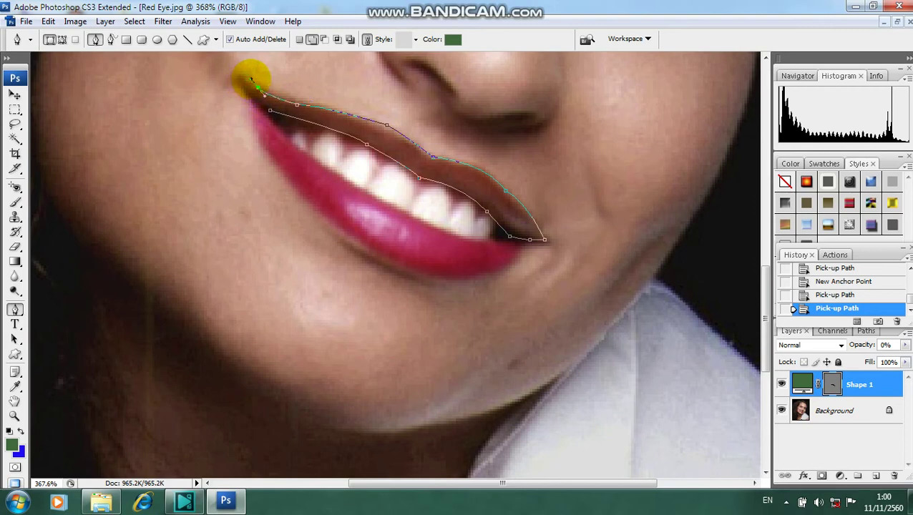
click(252, 80)
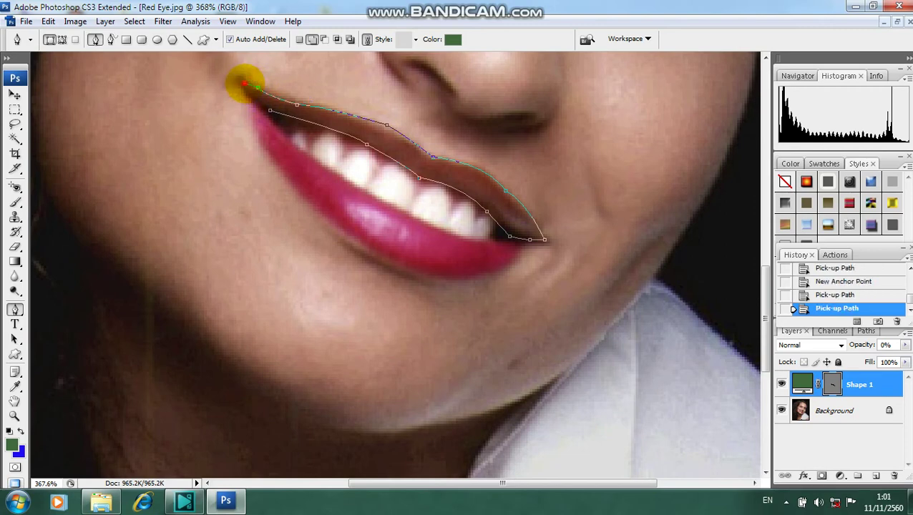
click(244, 84)
drag(244, 83, 252, 108)
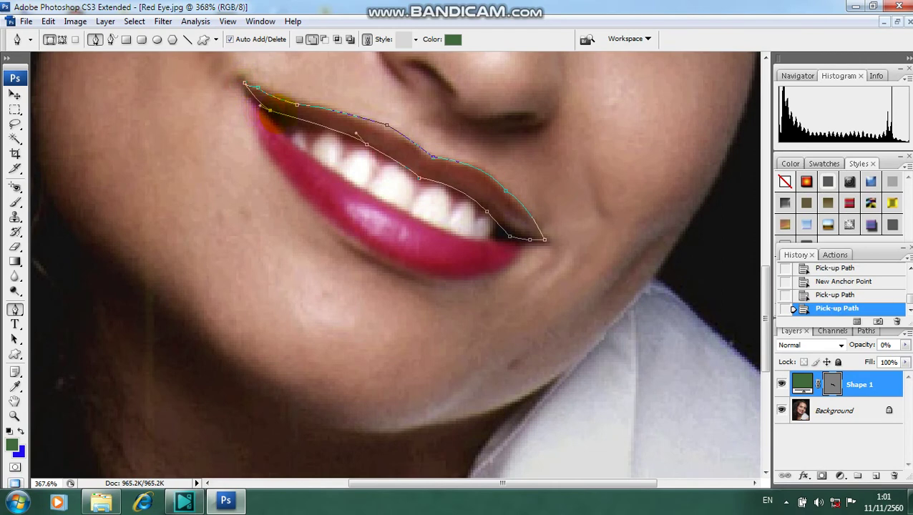
click(244, 84)
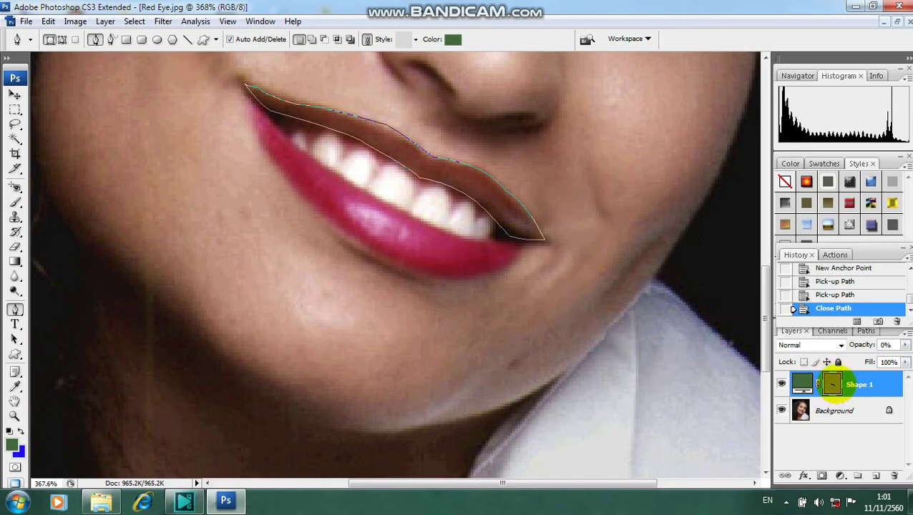
Load the Shape 1 vector mask as a selection and delete the Shape 1 layer.
ctrl+click(831, 385)
click(889, 386)
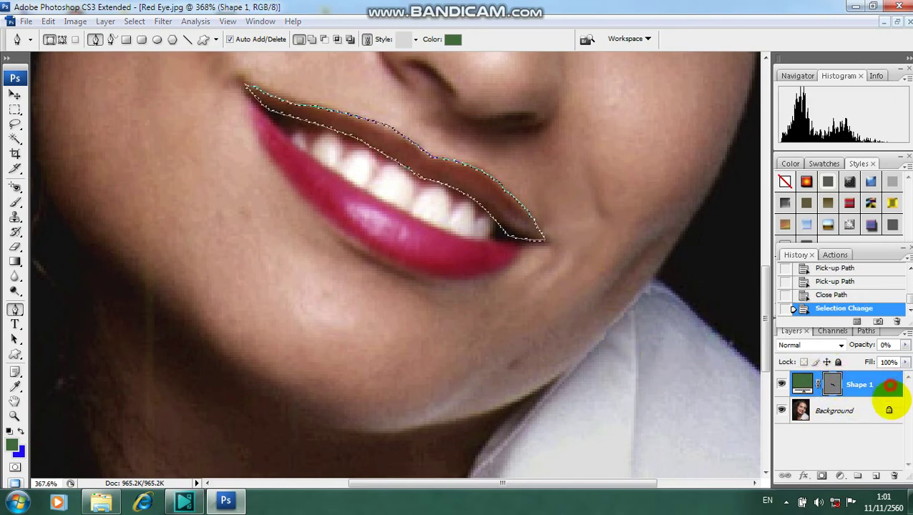
drag(889, 386, 893, 475)
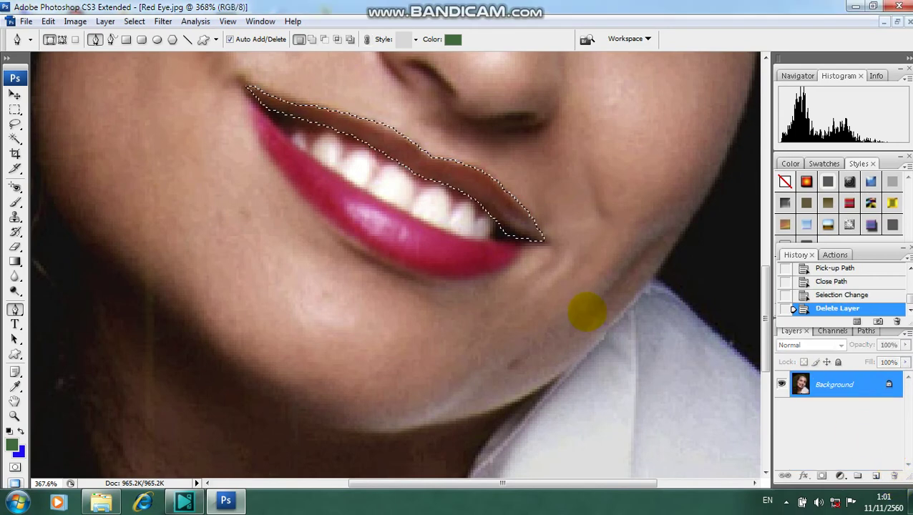
Feather the upper-lip selection to soften its edge.
click(134, 21)
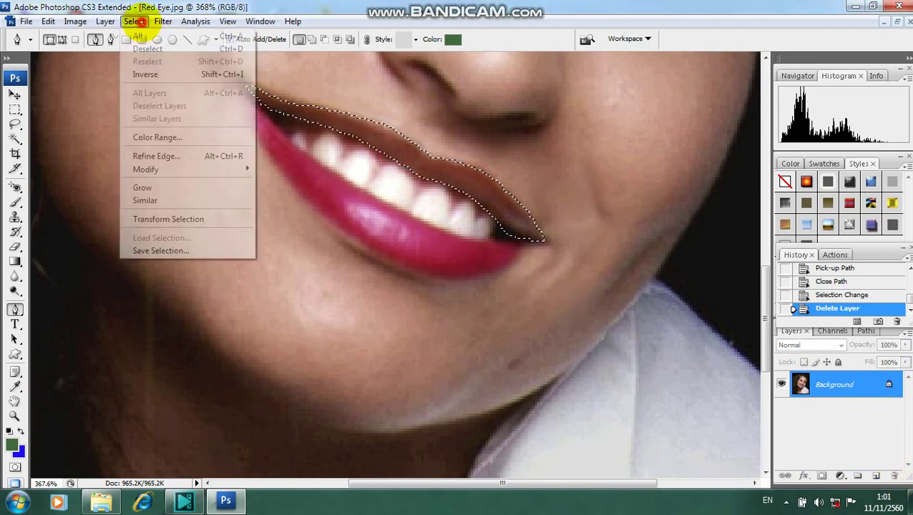
mouse_move(188, 170)
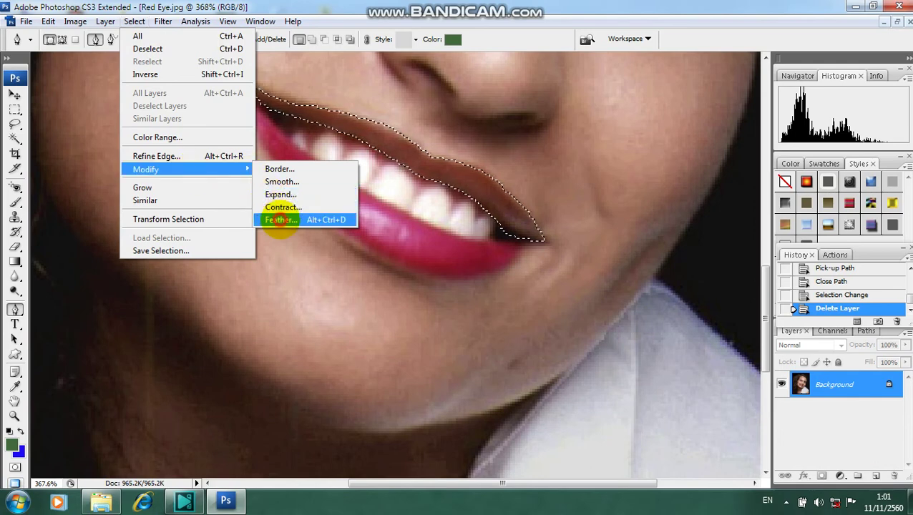
click(275, 220)
click(571, 169)
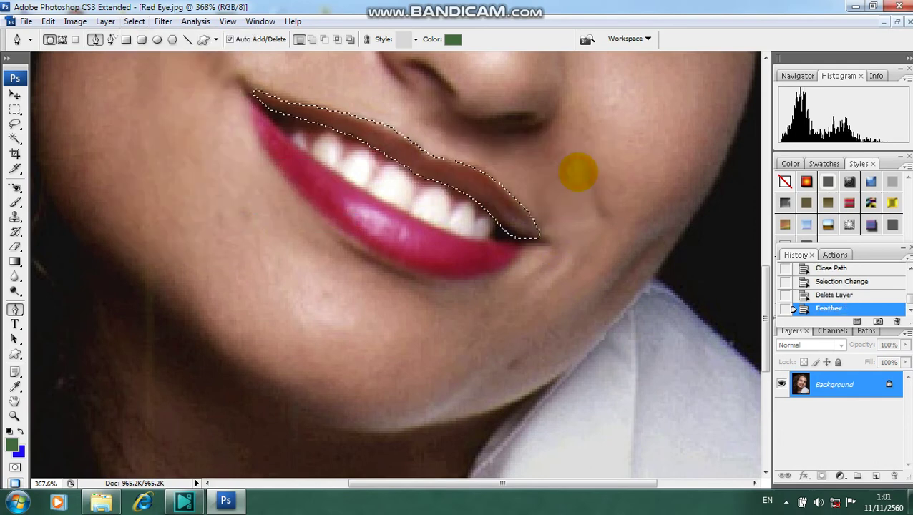
click(75, 20)
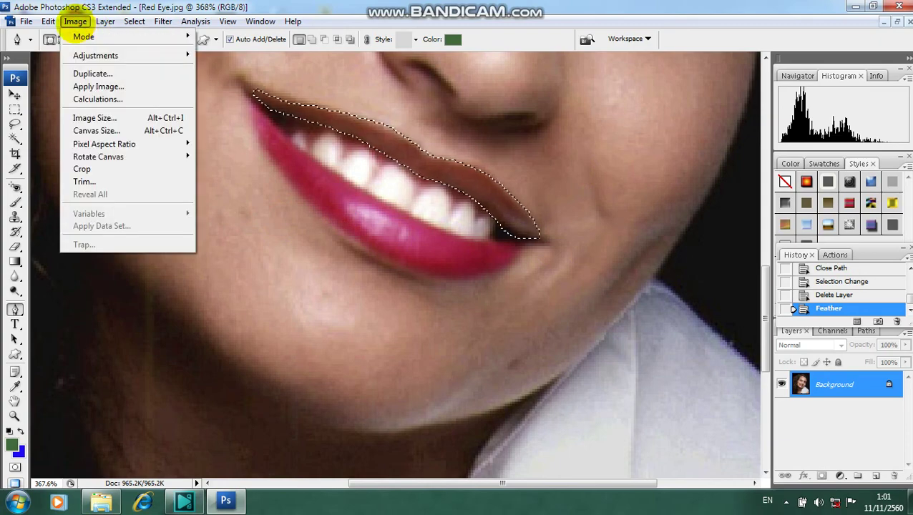
mouse_move(96, 55)
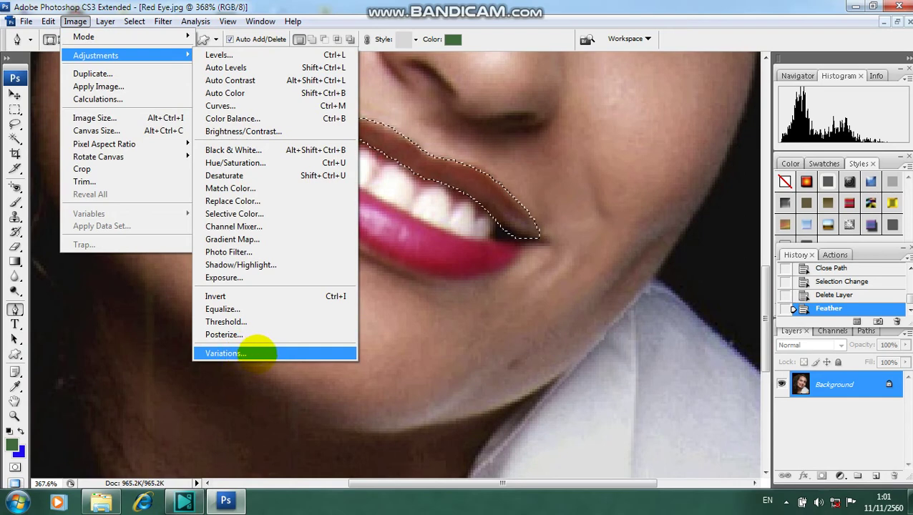
Apply a pink Variations pick to the selected upper lip, moving the dialog to view the lips.
click(225, 353)
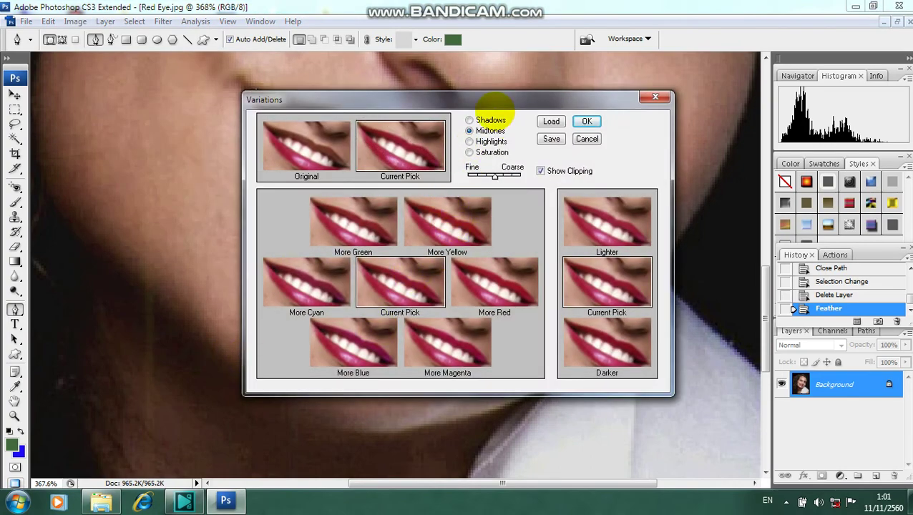
mouse_move(494, 101)
mouse_down()
mouse_move(504, 157)
mouse_move(486, 215)
mouse_move(534, 219)
mouse_up()
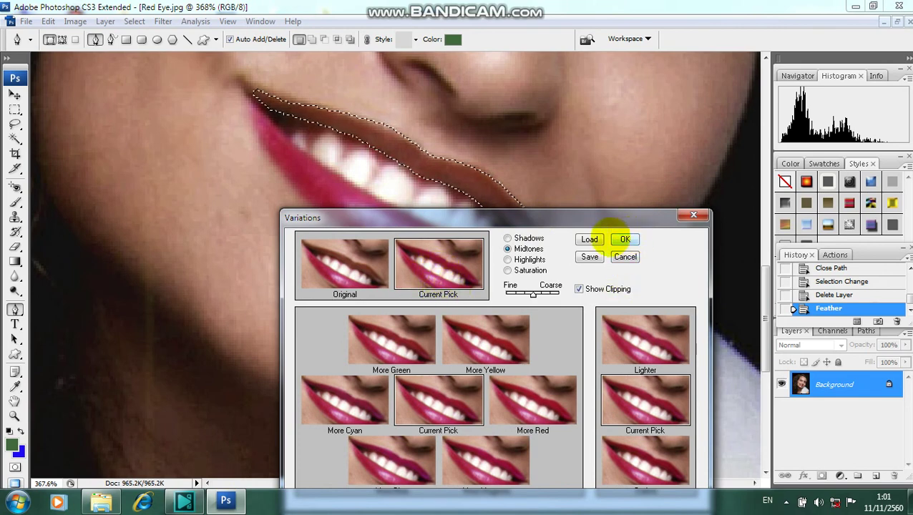
drag(472, 219, 490, 276)
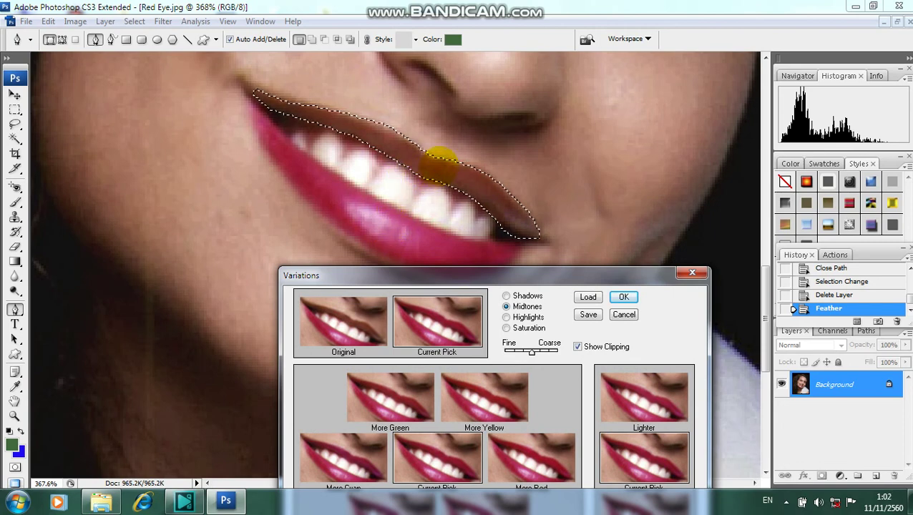
drag(498, 273, 473, 236)
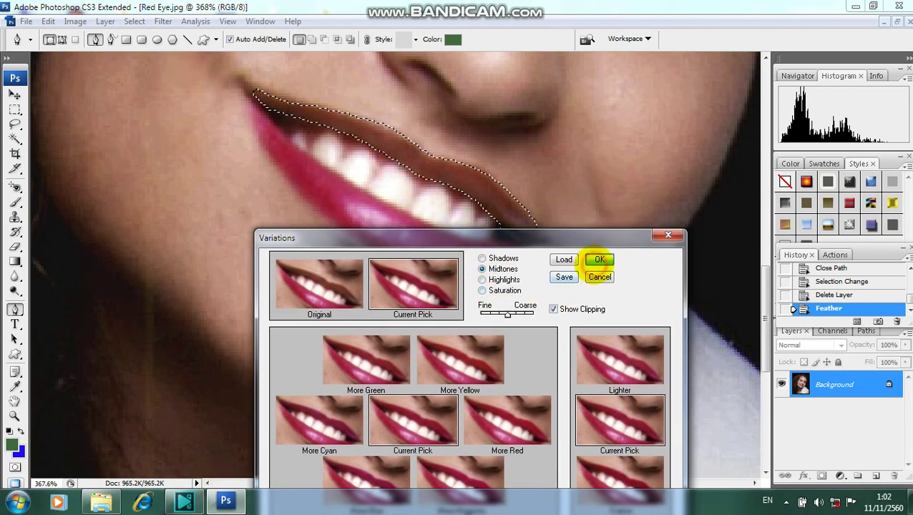
click(597, 259)
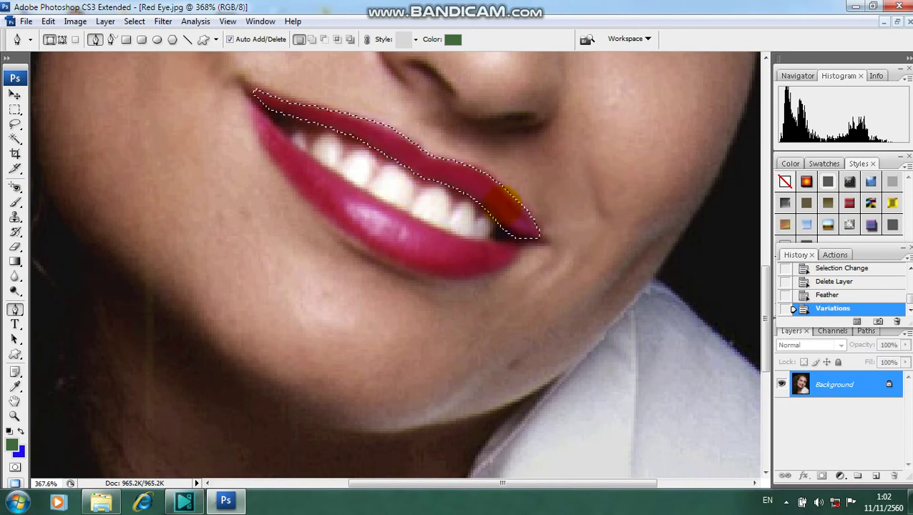
Deselect the upper lip and zoom out to view the whole face.
key(ctrl+d)
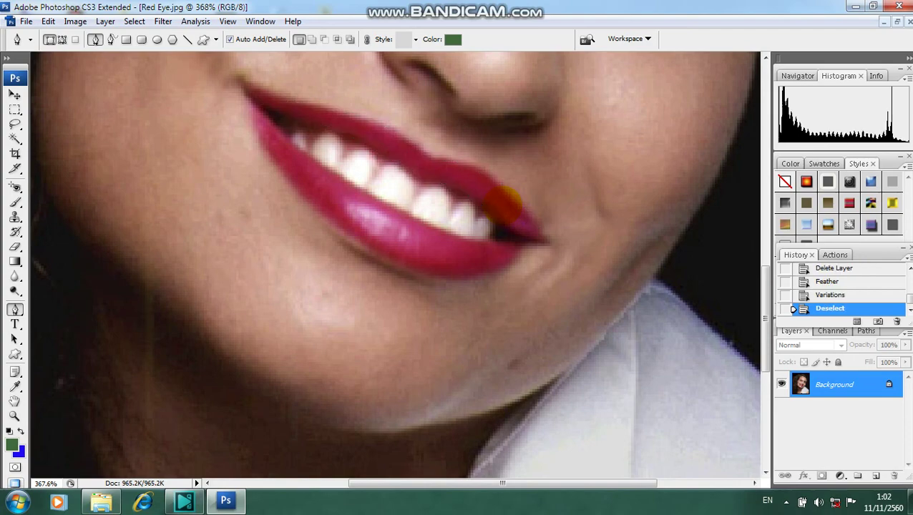
scroll(504, 204, down, 2)
scroll(504, 204, down, 2)
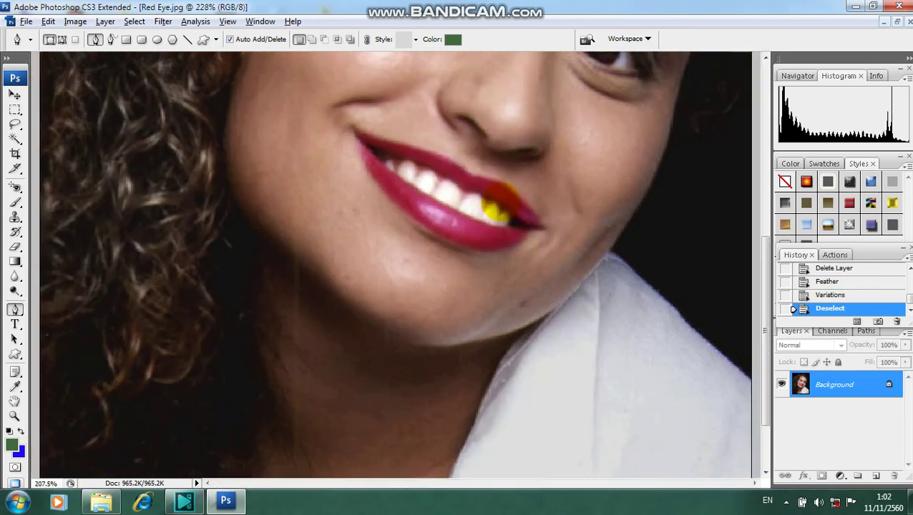
scroll(502, 201, down, 2)
scroll(500, 196, down, 2)
scroll(501, 199, up, 1)
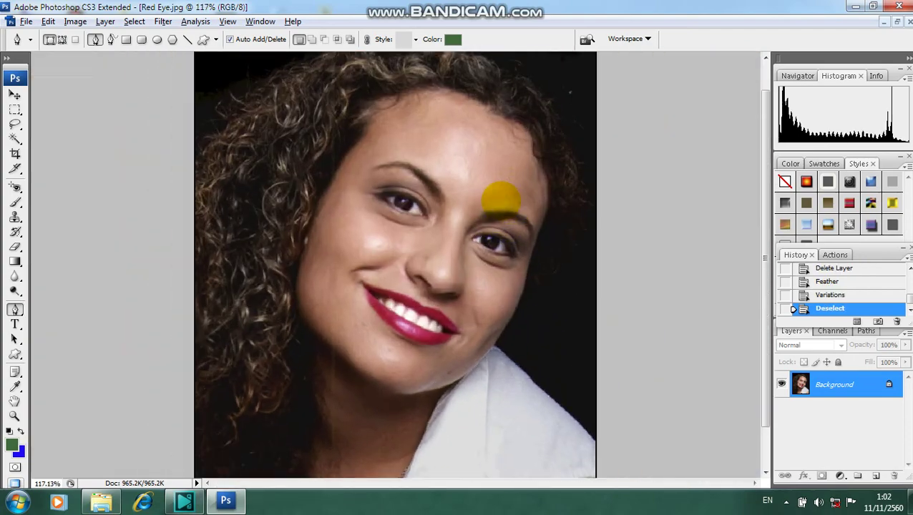